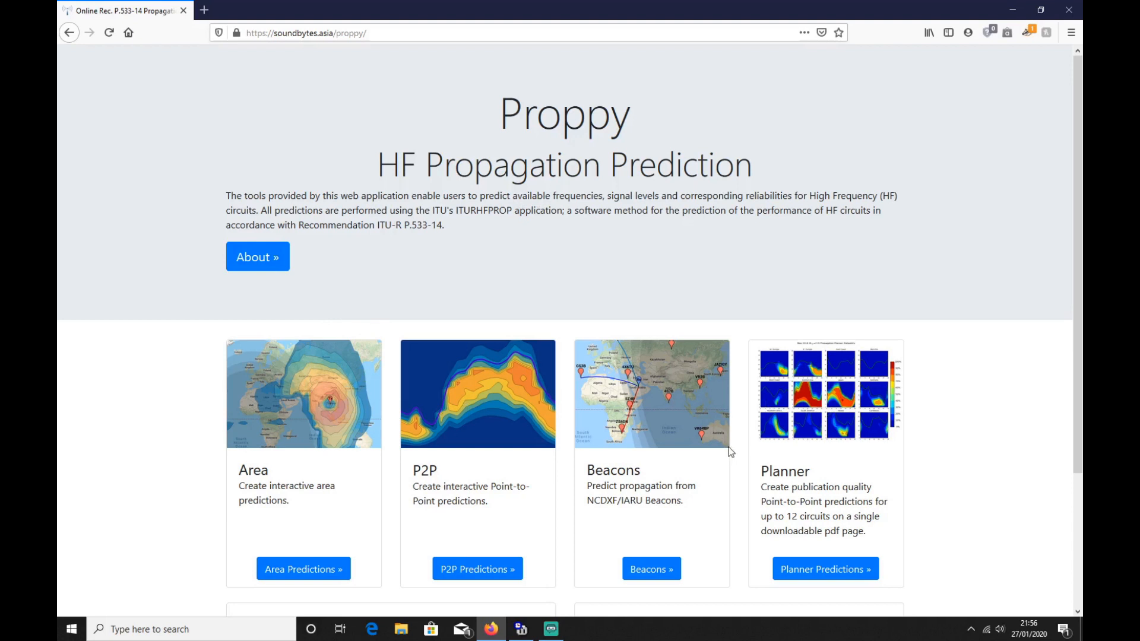
Step: Open the area predictions and move the transmitter marker slightly north in England, to about latitude 52.91, longitude -0.82
{"action": "left_click", "coordinate": [324, 572]}
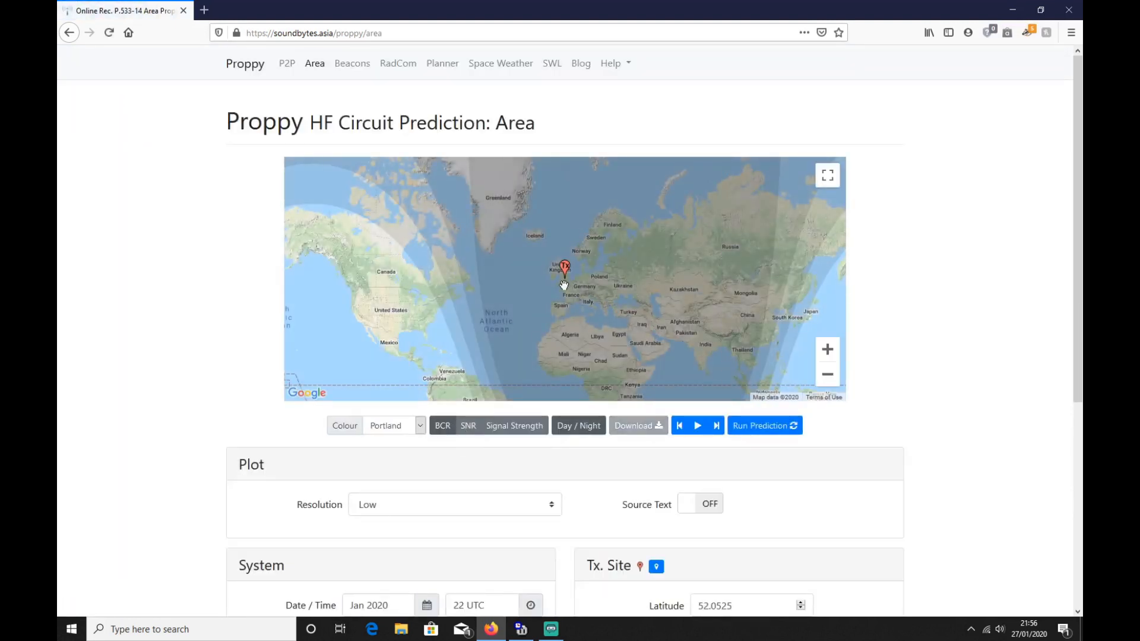
{"action": "mouse_move", "coordinate": [564, 269]}
{"action": "left_mouse_down"}
{"action": "mouse_move", "coordinate": [596, 271]}
{"action": "mouse_move", "coordinate": [521, 268]}
{"action": "mouse_move", "coordinate": [565, 265]}
{"action": "left_mouse_up"}
{"action": "scroll", "coordinate": [969, 411], "scroll_direction": "down", "scroll_amount": 5}
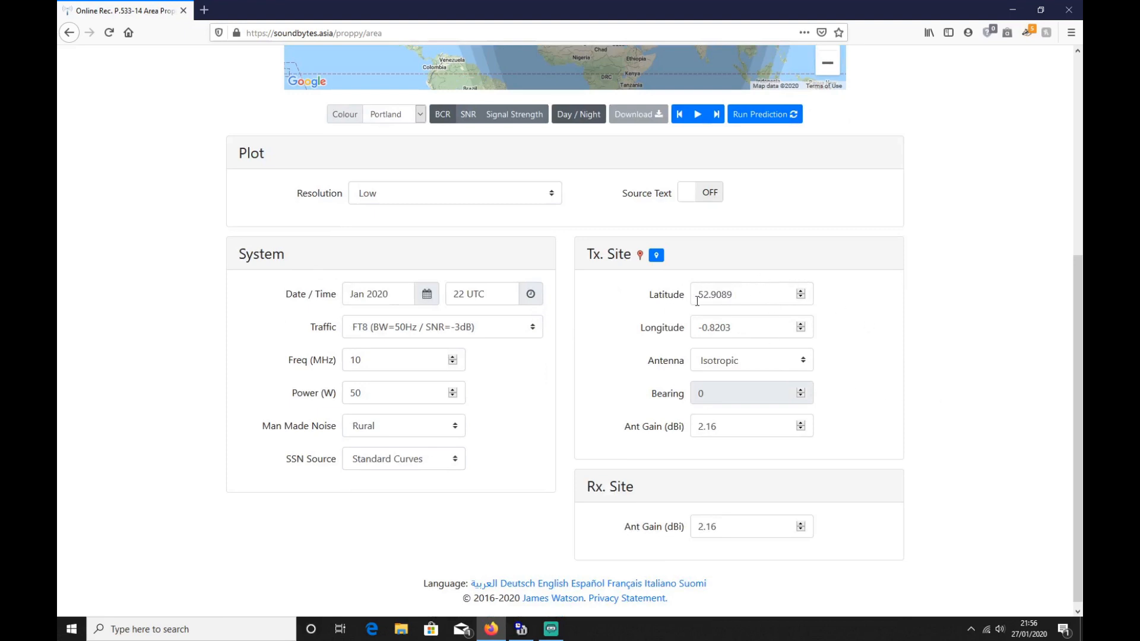
{"action": "scroll", "coordinate": [558, 402], "scroll_direction": "up", "scroll_amount": 5}
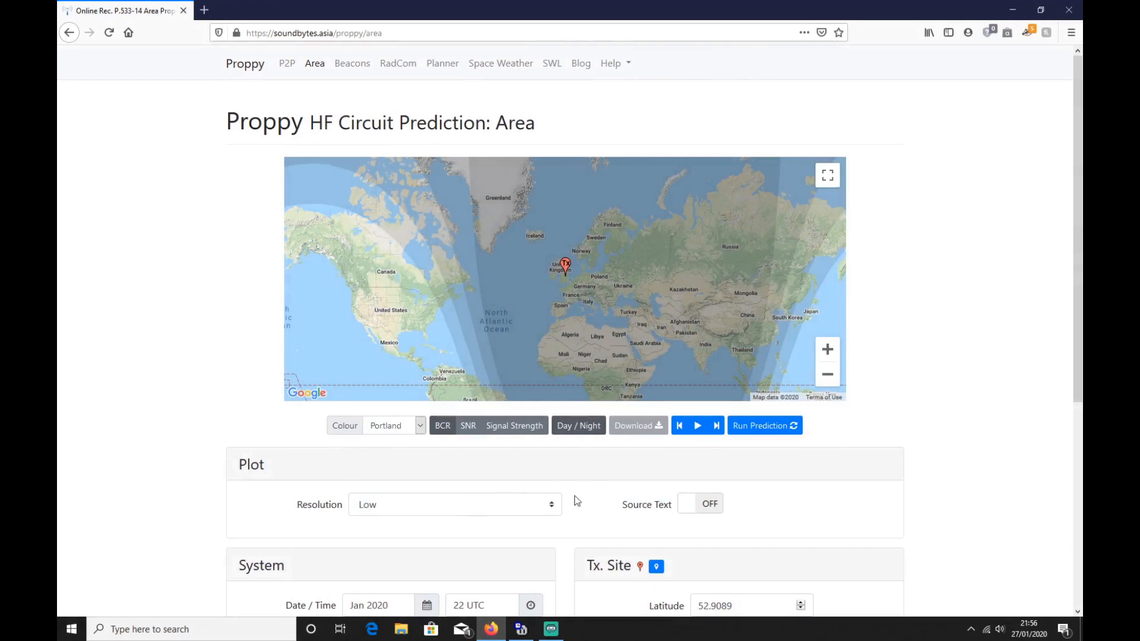
Step: Examine the available traffic modes and the frequency and power settings of the area prediction
{"action": "scroll", "coordinate": [968, 469], "scroll_direction": "down", "scroll_amount": 4}
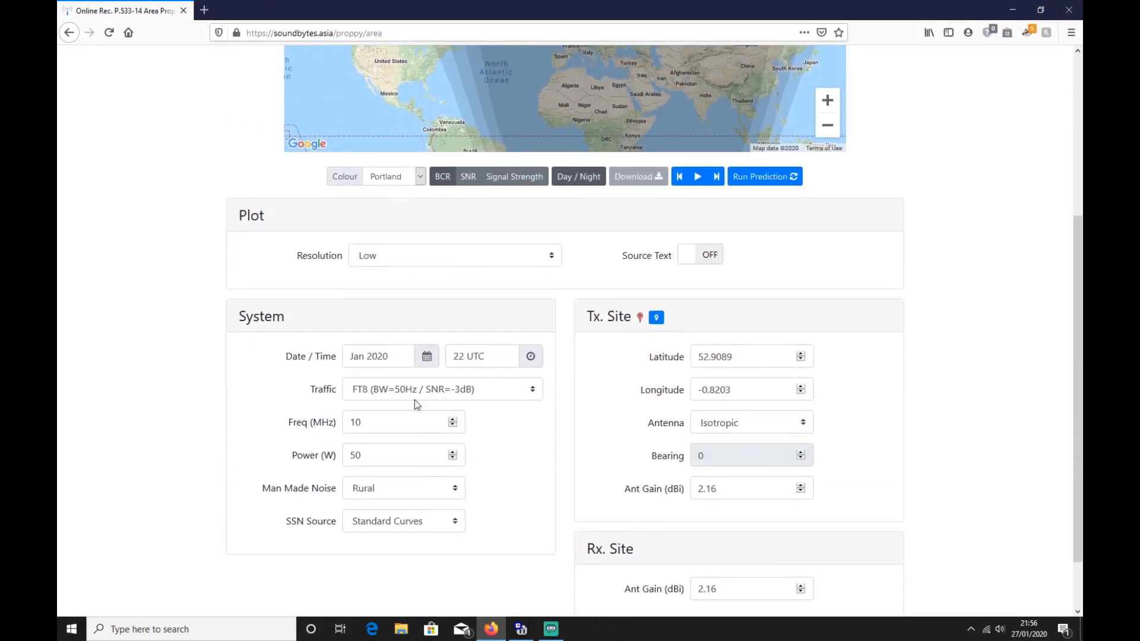
{"action": "left_click", "coordinate": [532, 395]}
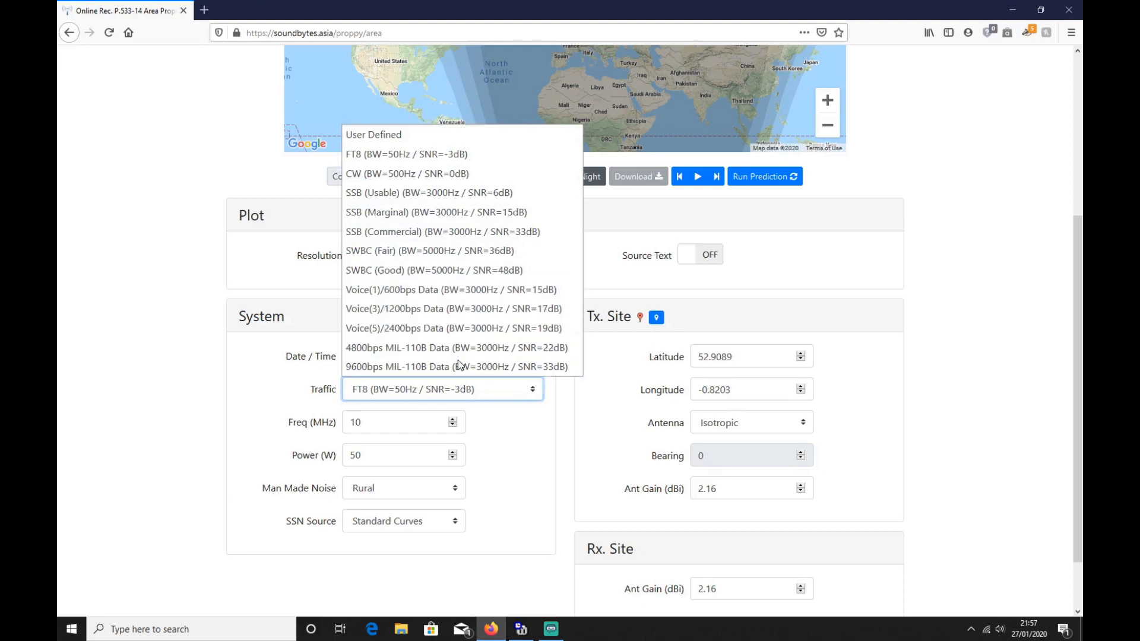
{"action": "left_click", "coordinate": [516, 442]}
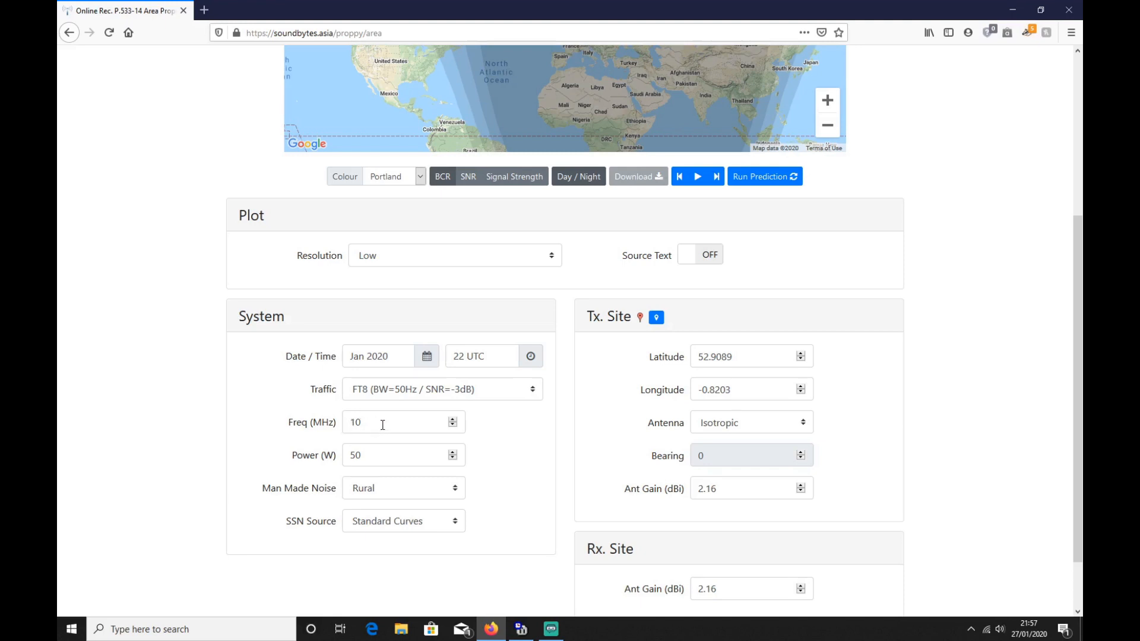
{"action": "left_click", "coordinate": [383, 456]}
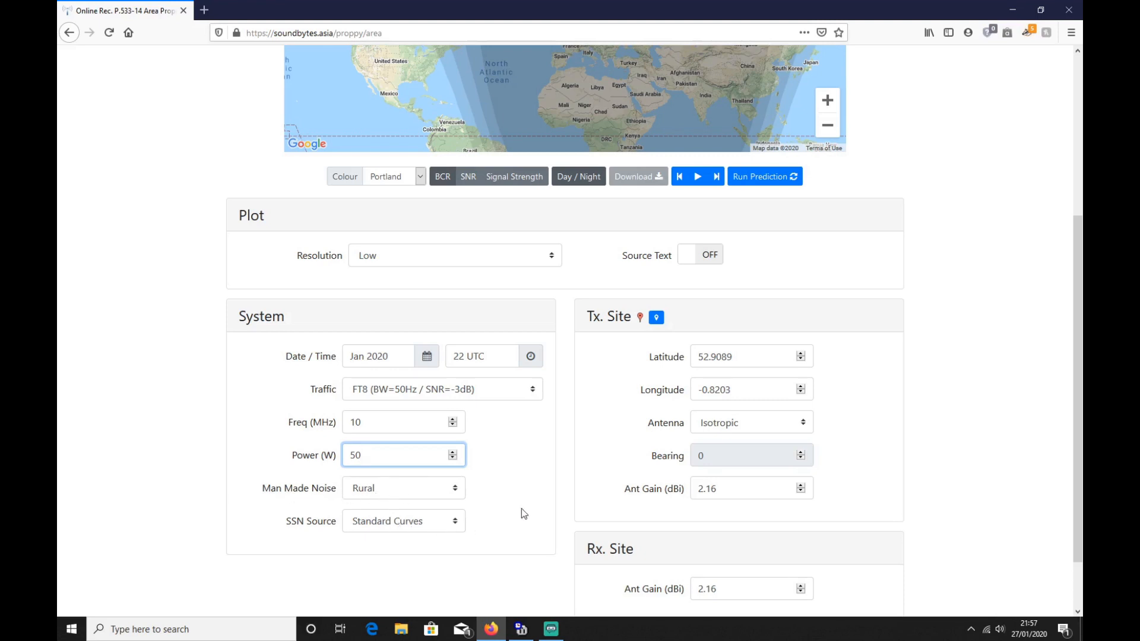
Step: Set the transmitter antenna to Fan Dipole (2-30MHz) with a bearing of 35 and run the area prediction
{"action": "left_click", "coordinate": [732, 429]}
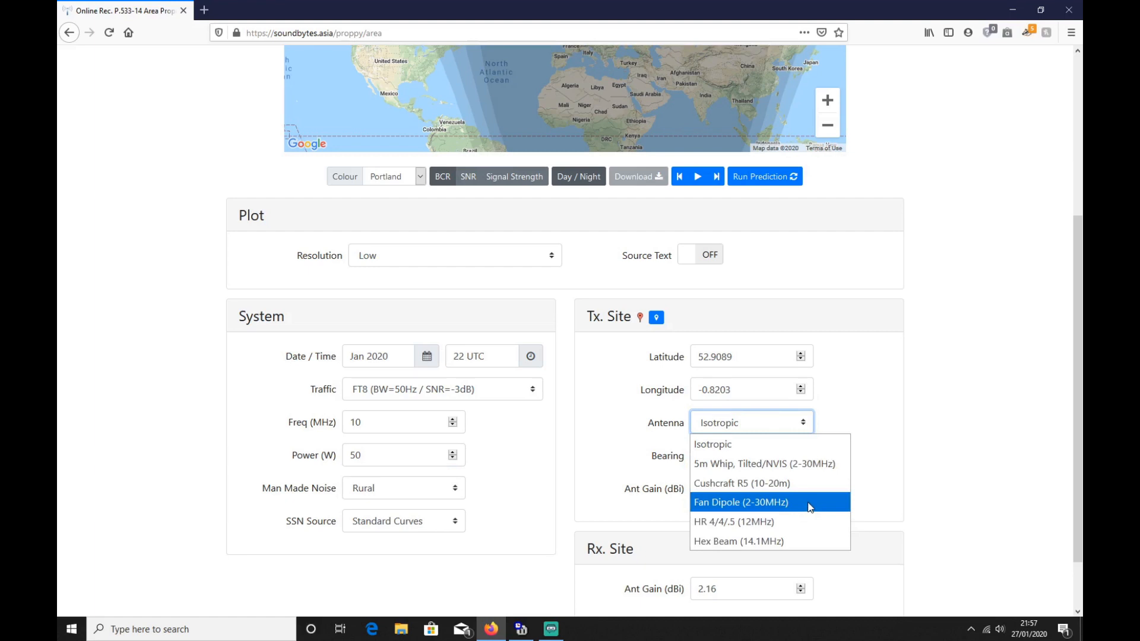
{"action": "left_click", "coordinate": [811, 507]}
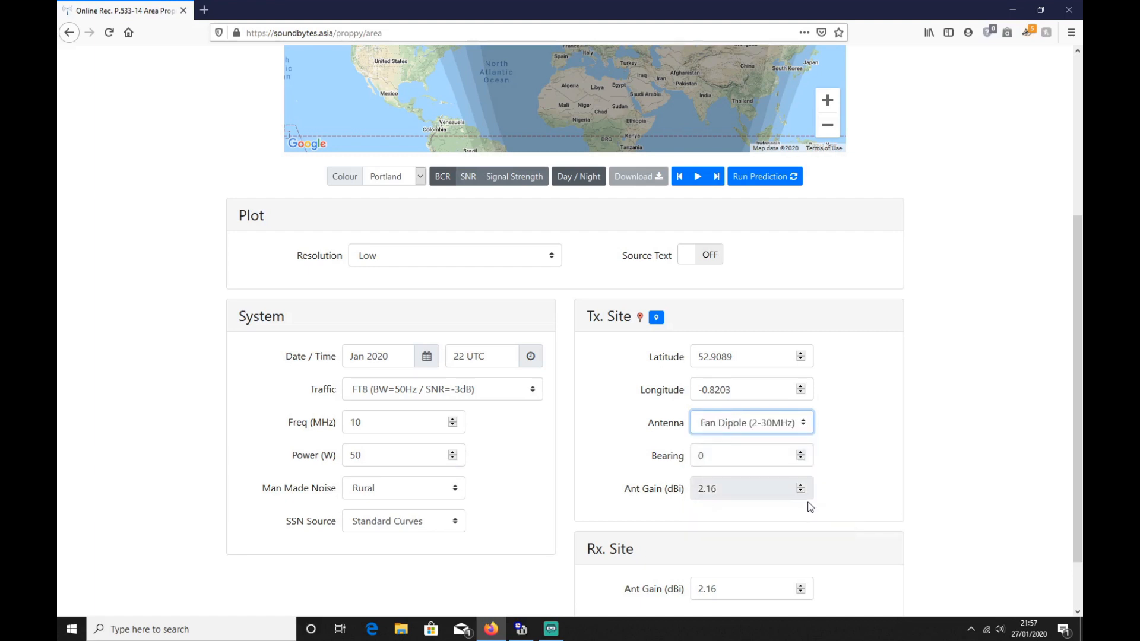
{"action": "key", "text": "Tab"}
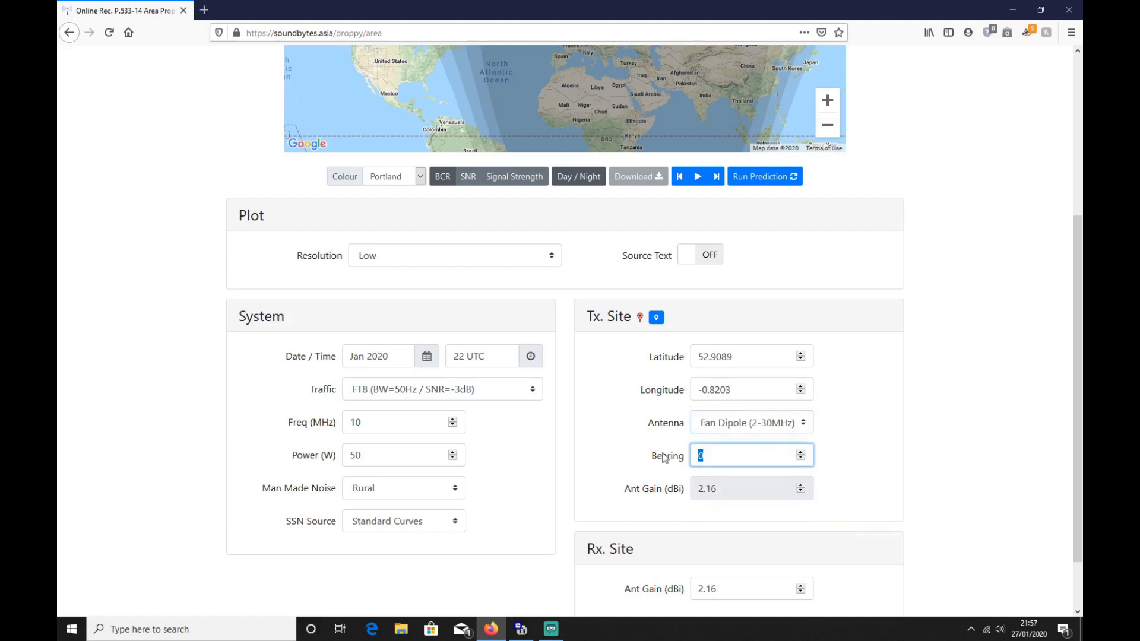
{"action": "type", "text": "35"}
{"action": "scroll", "coordinate": [996, 344], "scroll_direction": "down", "scroll_amount": 1}
{"action": "scroll", "coordinate": [996, 345], "scroll_direction": "up", "scroll_amount": 4}
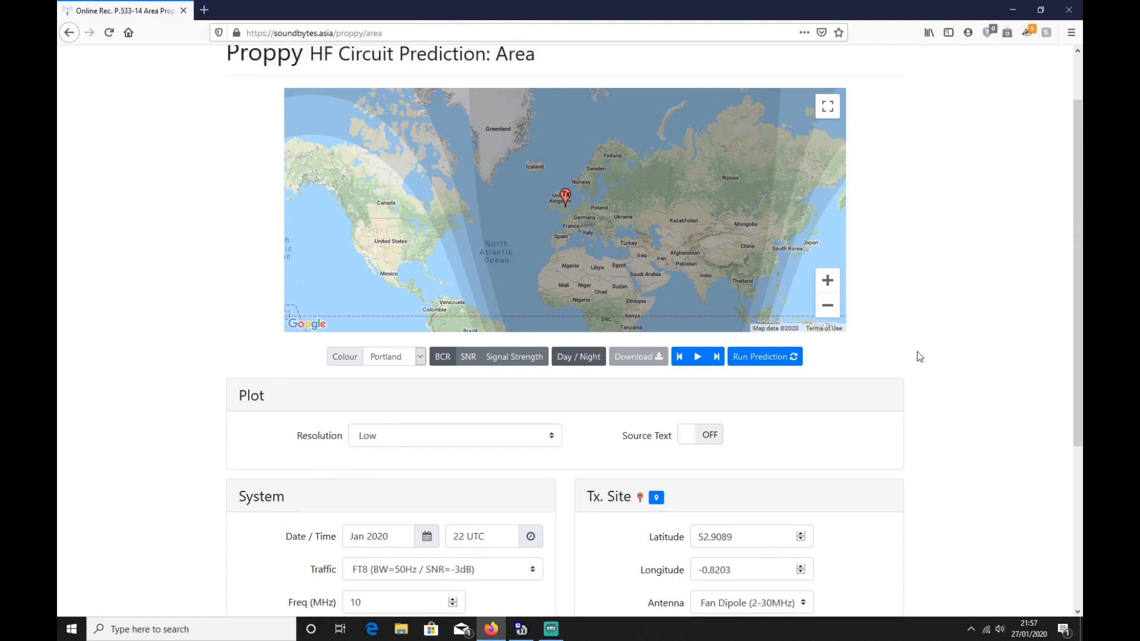
{"action": "left_click", "coordinate": [768, 362]}
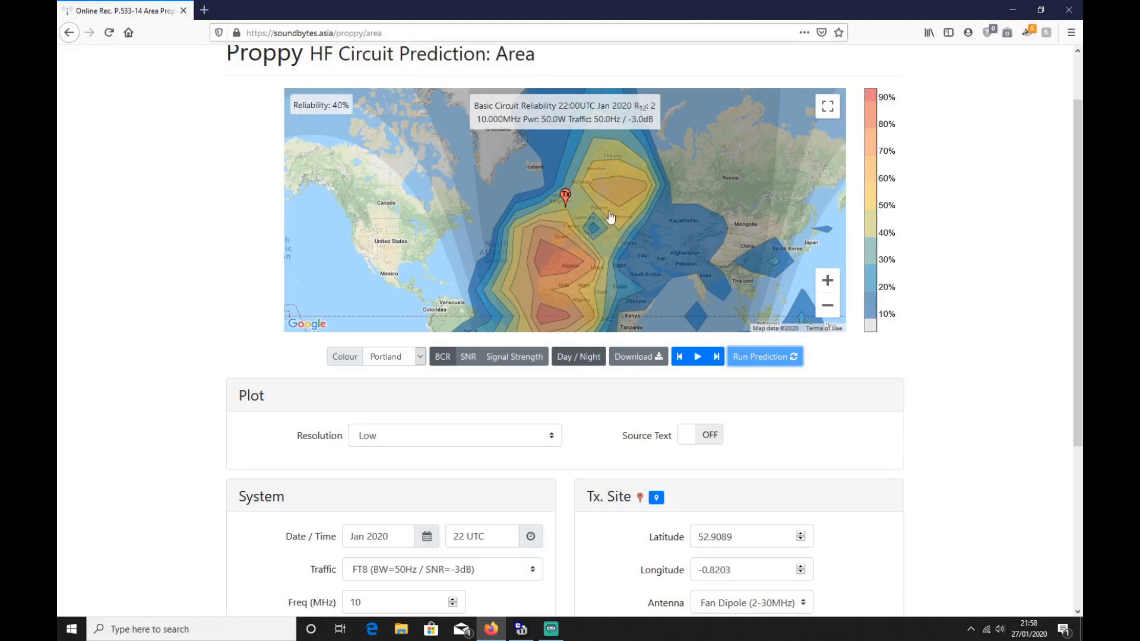
Step: Set the frequency to 14.1 MHz and rerun the area prediction
{"action": "scroll", "coordinate": [913, 452], "scroll_direction": "down", "scroll_amount": 1}
{"action": "scroll", "coordinate": [913, 450], "scroll_direction": "down", "scroll_amount": 3}
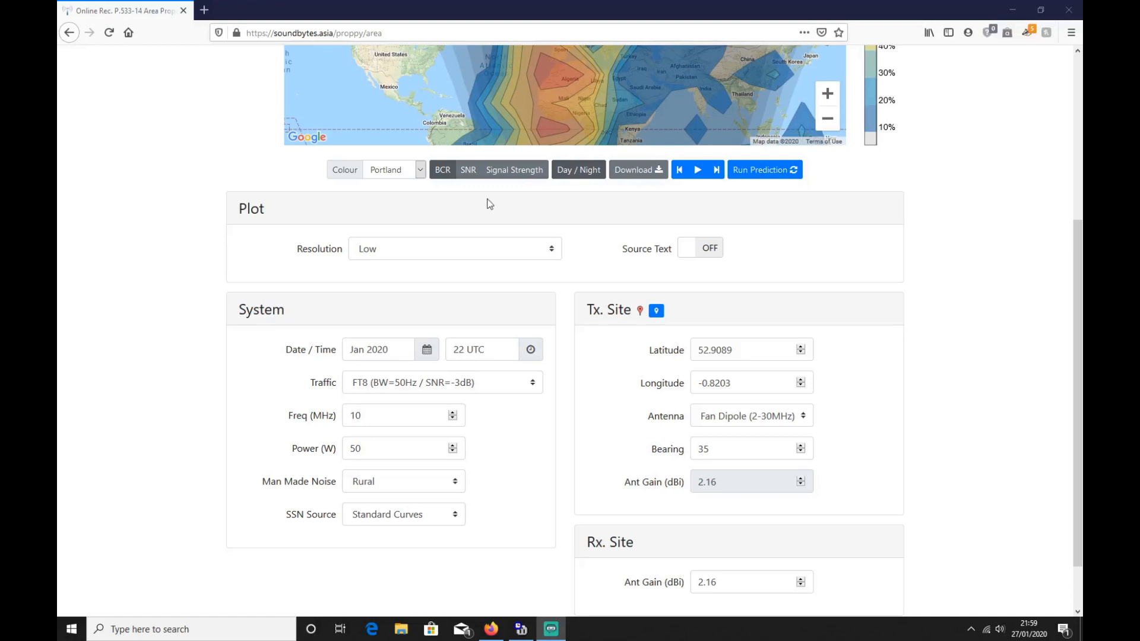
{"action": "left_click_drag", "start_coordinate": [390, 421], "coordinate": [336, 413]}
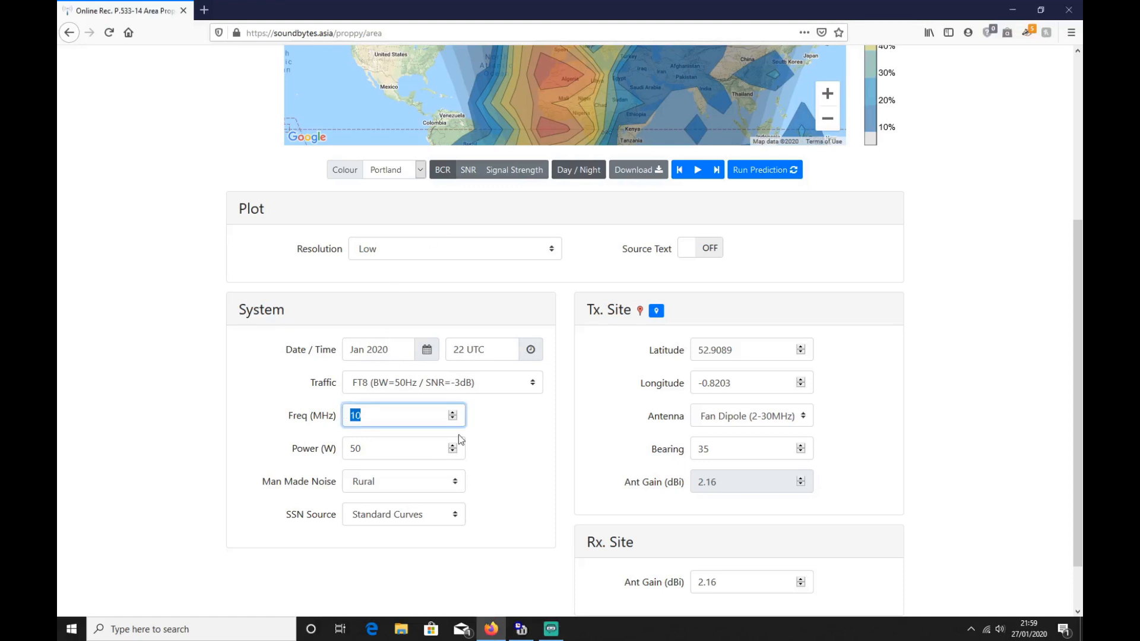
{"action": "type", "text": "14.1"}
{"action": "left_click", "coordinate": [760, 173]}
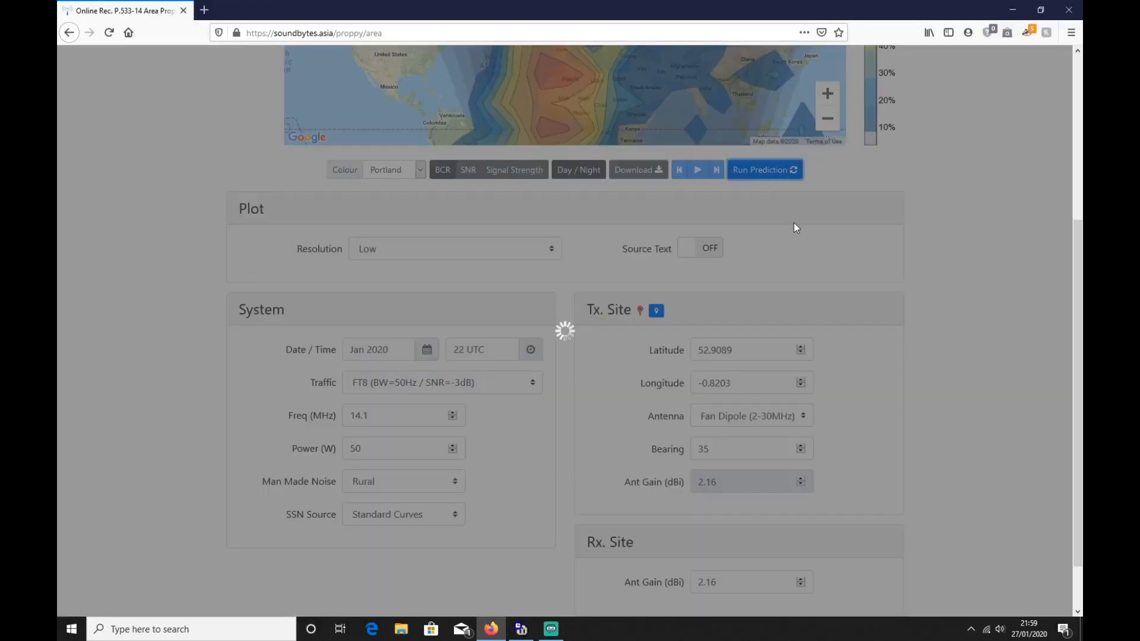
{"action": "scroll", "coordinate": [797, 223], "scroll_direction": "up", "scroll_amount": 3}
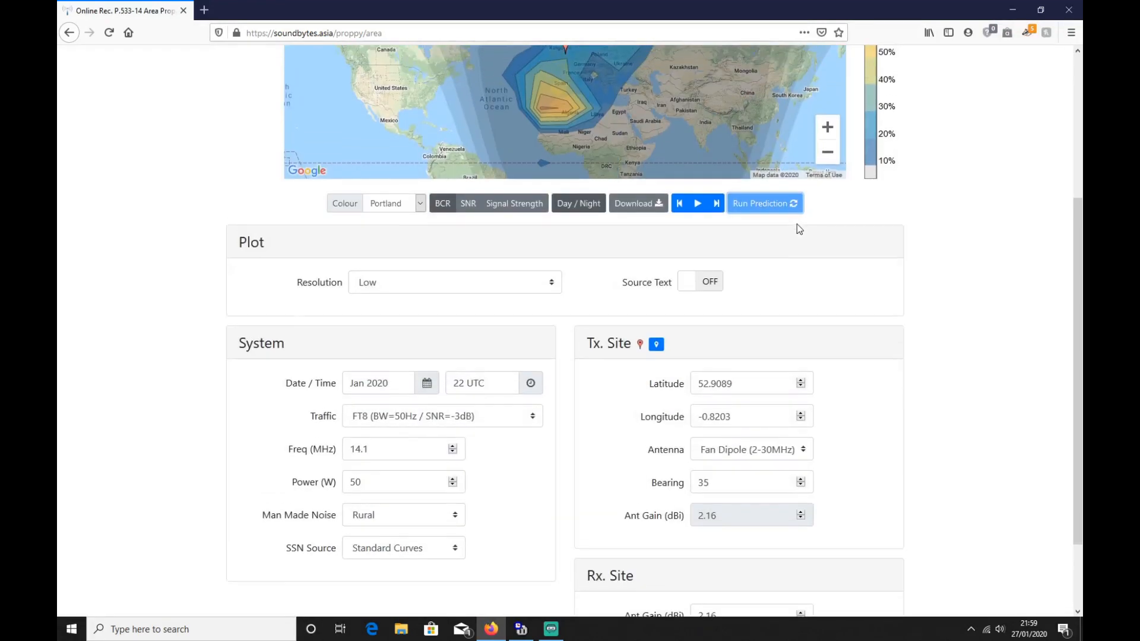
{"action": "scroll", "coordinate": [797, 223], "scroll_direction": "up", "scroll_amount": 2}
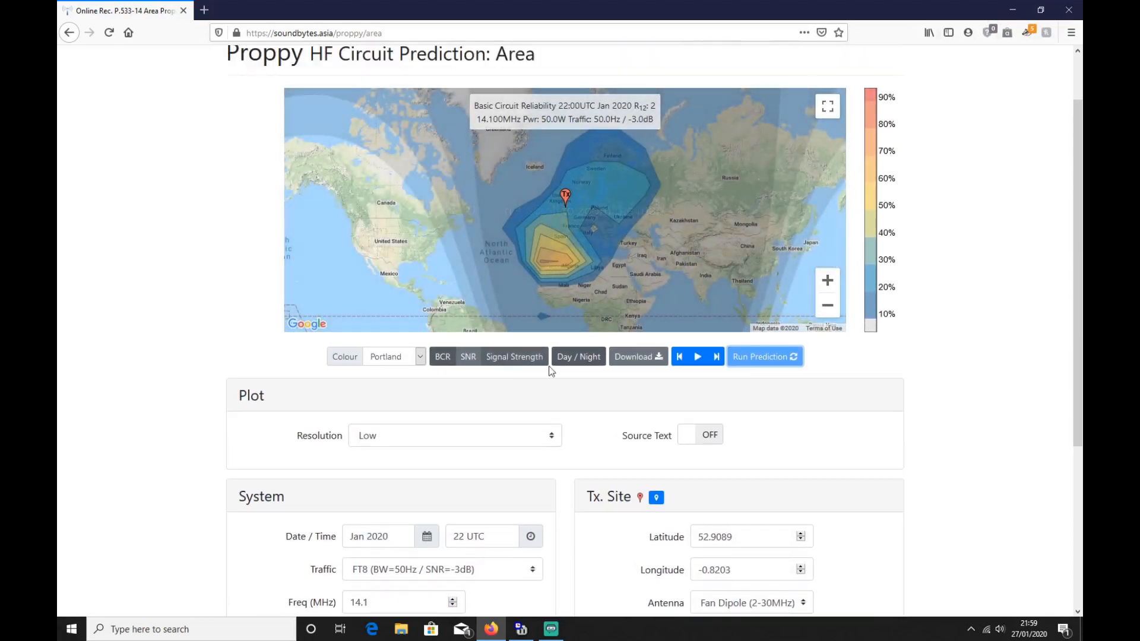
Step: Animate the area reliability map through the hours of the day, at 14.1 MHz and again at 7.1 MHz
{"action": "left_click", "coordinate": [699, 357]}
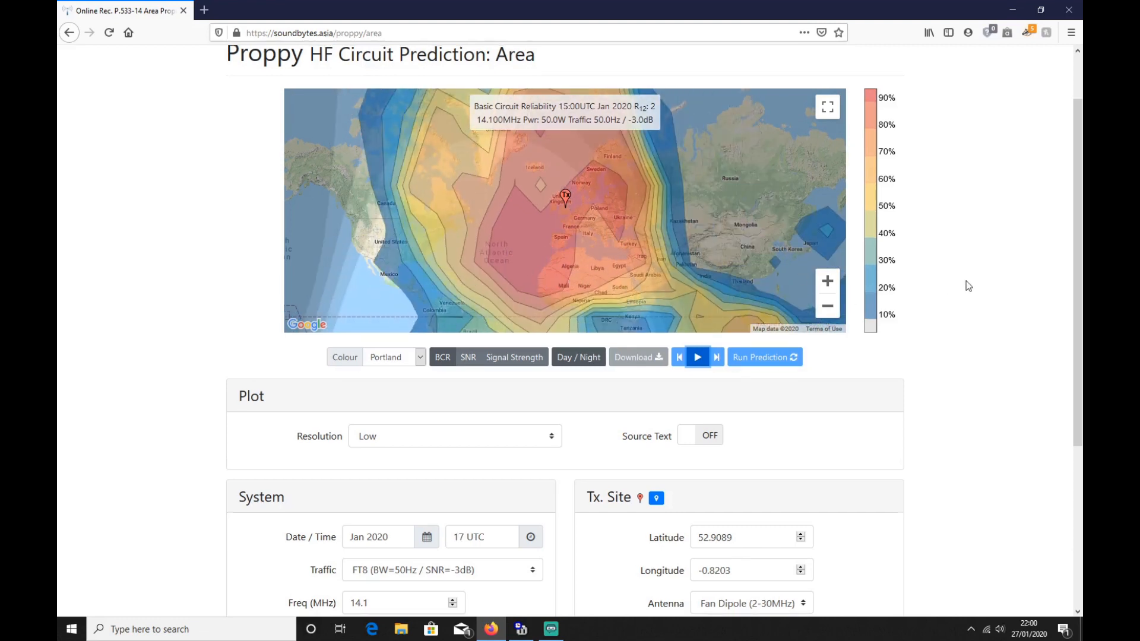
{"action": "scroll", "coordinate": [970, 279], "scroll_direction": "up", "scroll_amount": 2}
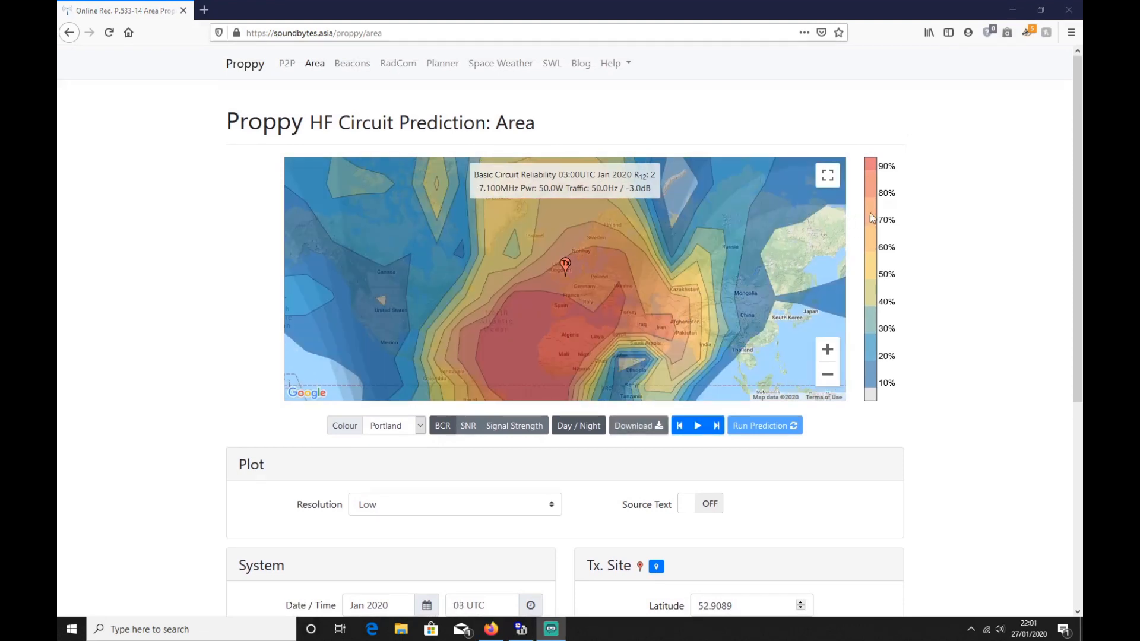
{"action": "scroll", "coordinate": [990, 265], "scroll_direction": "down", "scroll_amount": 3}
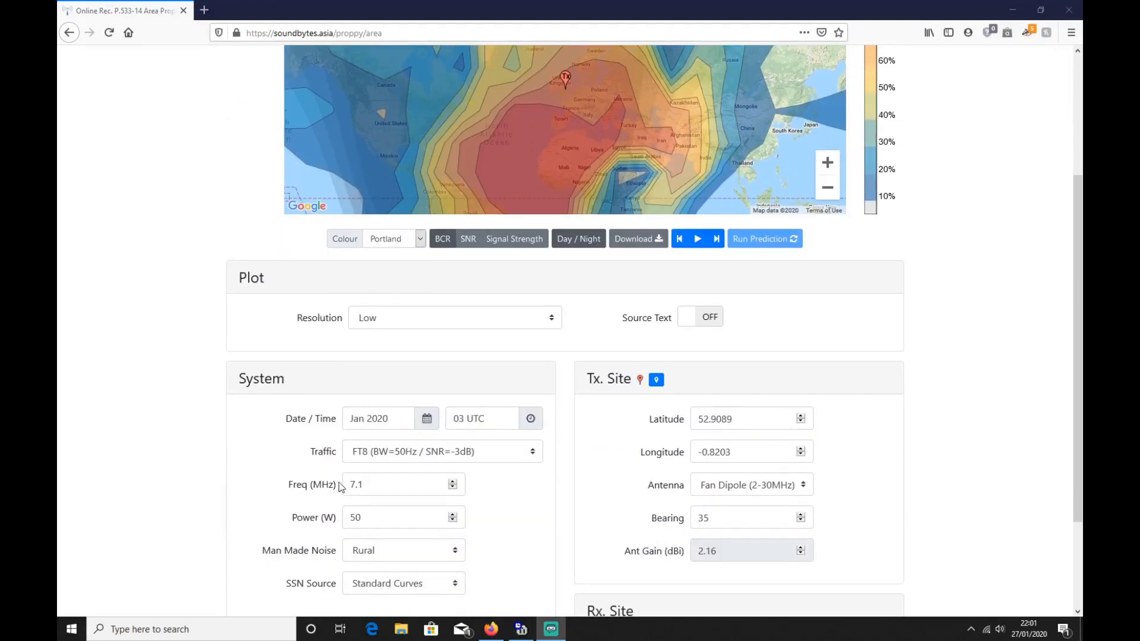
{"action": "scroll", "coordinate": [975, 315], "scroll_direction": "up", "scroll_amount": 3}
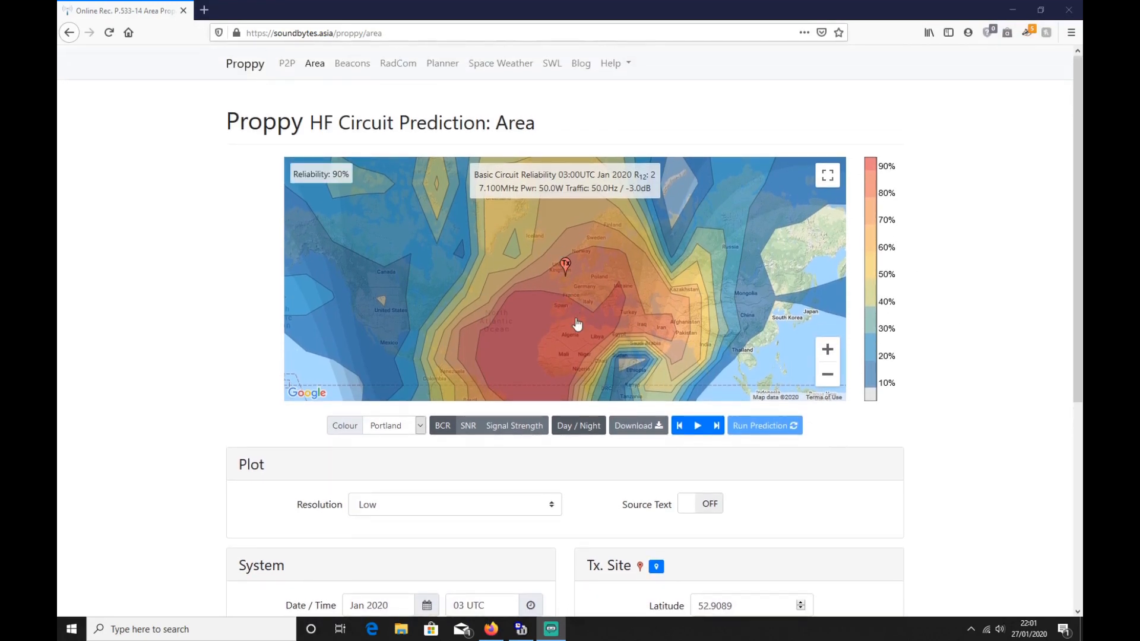
{"action": "left_click", "coordinate": [699, 429]}
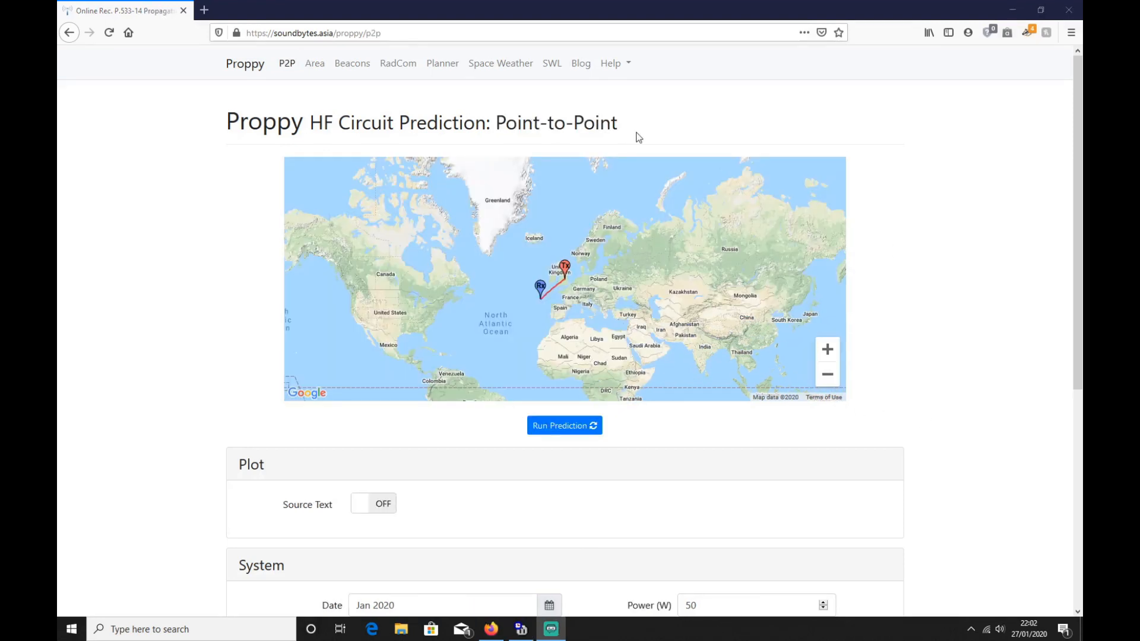
Step: Place the transmitter in southern England and the receiver in eastern Canada at about 53.12, -61.41, and run the point-to-point prediction
{"action": "scroll", "coordinate": [870, 305], "scroll_direction": "down", "scroll_amount": 3}
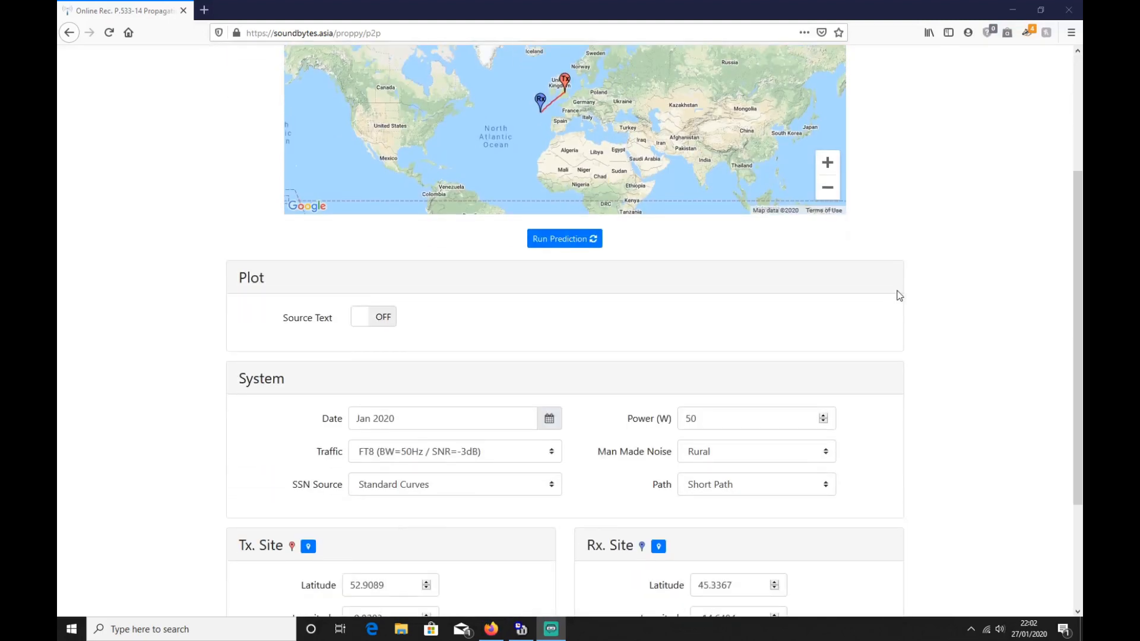
{"action": "scroll", "coordinate": [898, 296], "scroll_direction": "up", "scroll_amount": 2}
{"action": "mouse_move", "coordinate": [567, 207]}
{"action": "left_mouse_down"}
{"action": "mouse_move", "coordinate": [540, 224]}
{"action": "mouse_move", "coordinate": [458, 205]}
{"action": "left_mouse_up"}
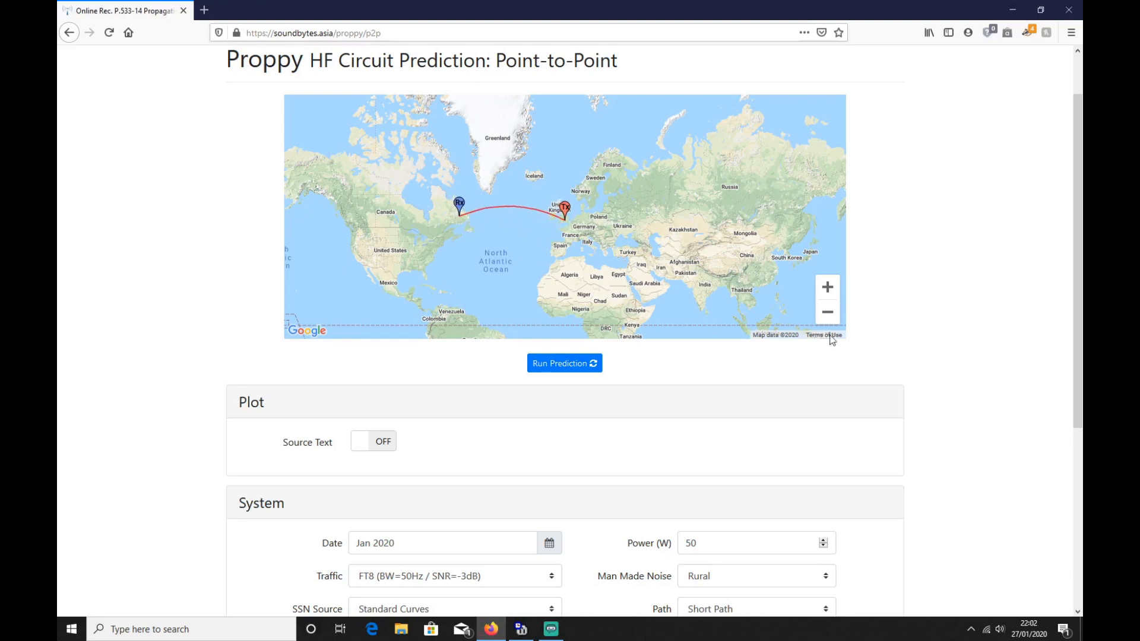
{"action": "scroll", "coordinate": [917, 315], "scroll_direction": "down", "scroll_amount": 5}
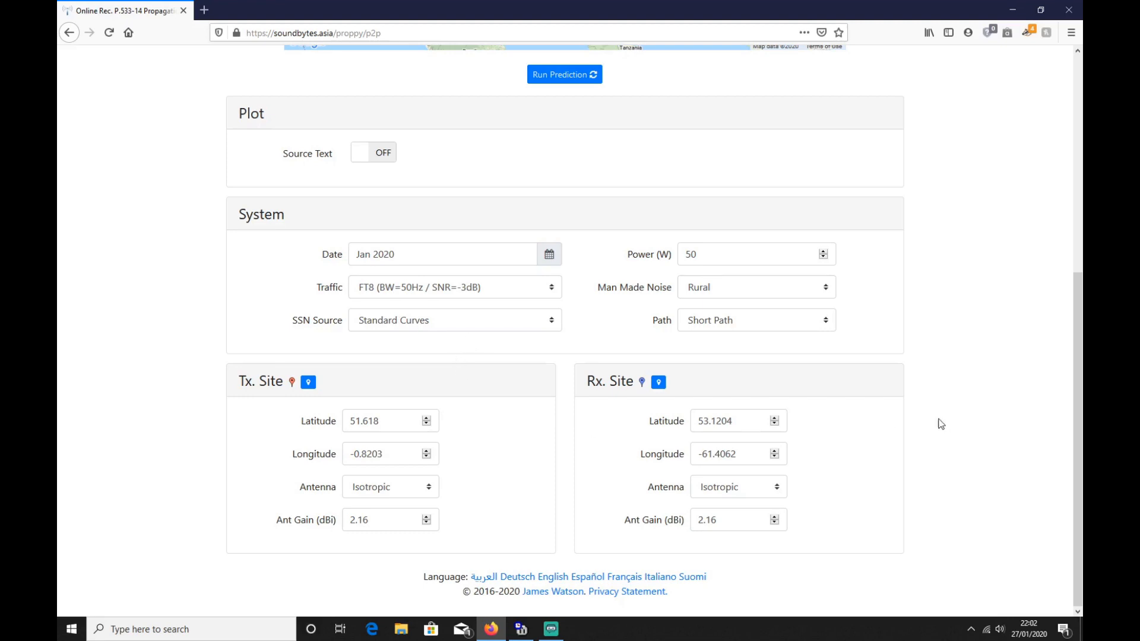
{"action": "scroll", "coordinate": [966, 428], "scroll_direction": "up", "scroll_amount": 3}
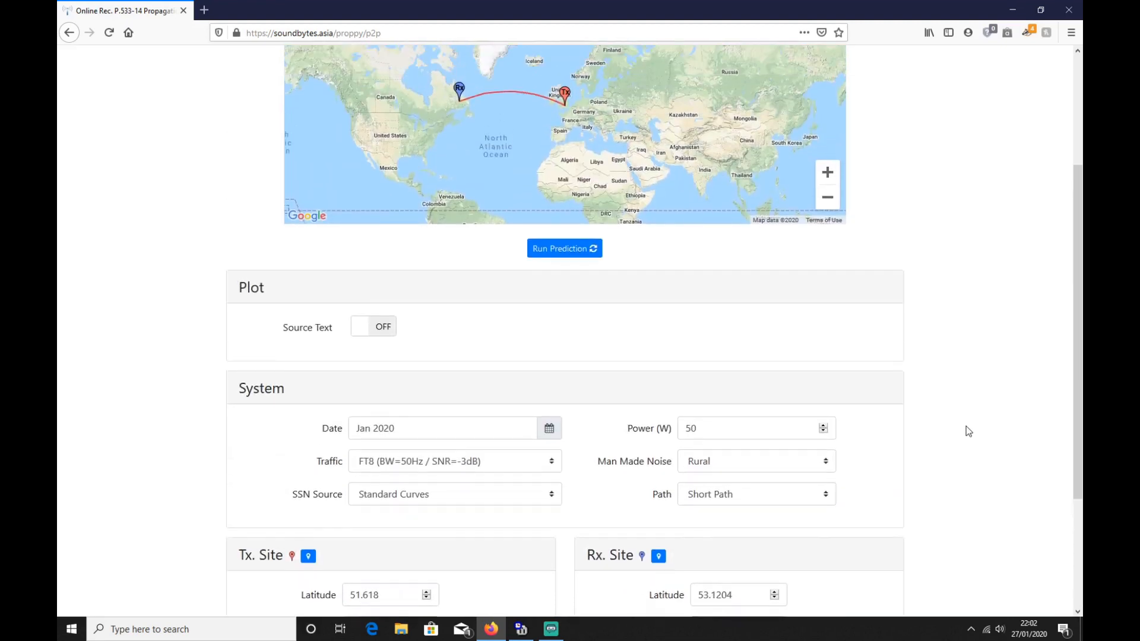
{"action": "scroll", "coordinate": [969, 432], "scroll_direction": "up", "scroll_amount": 3}
{"action": "left_click", "coordinate": [585, 427]}
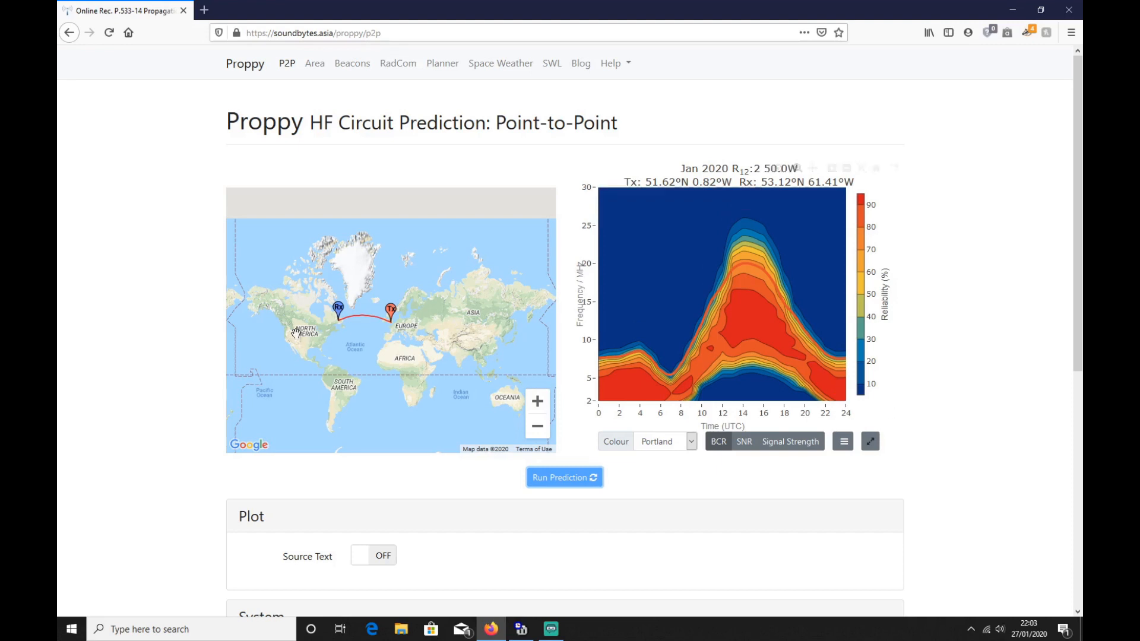
Step: Move the receiver marker from eastern Canada to southeast China and rerun the point-to-point prediction
{"action": "mouse_move", "coordinate": [340, 313]}
{"action": "left_mouse_down"}
{"action": "mouse_move", "coordinate": [367, 326]}
{"action": "mouse_move", "coordinate": [458, 329]}
{"action": "mouse_move", "coordinate": [486, 315]}
{"action": "mouse_move", "coordinate": [496, 337]}
{"action": "left_mouse_up"}
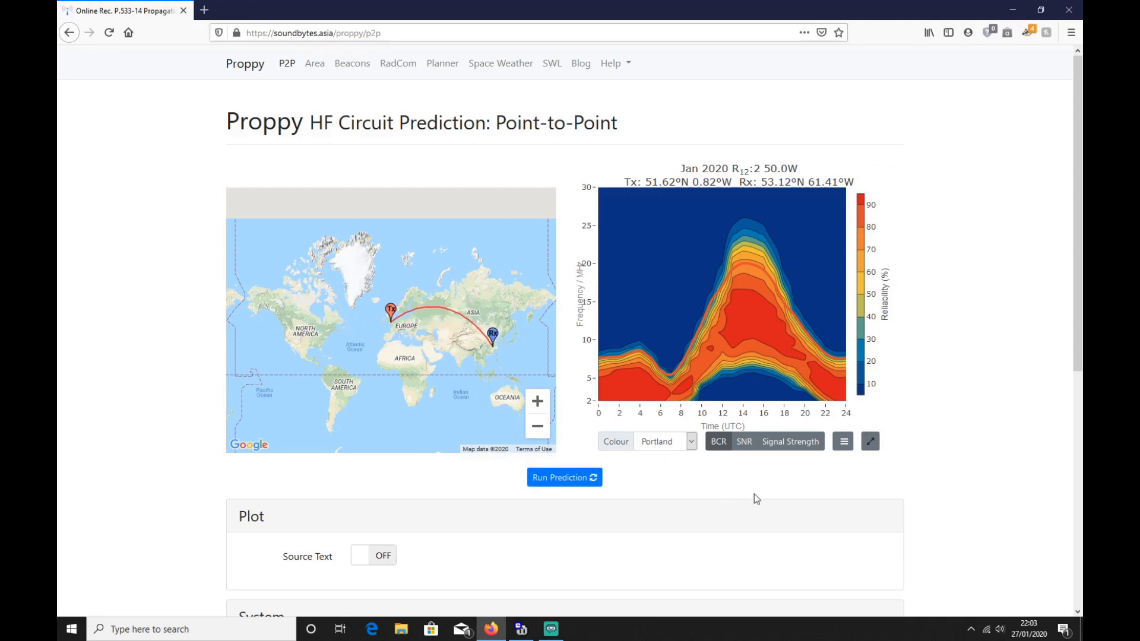
{"action": "left_click", "coordinate": [568, 480]}
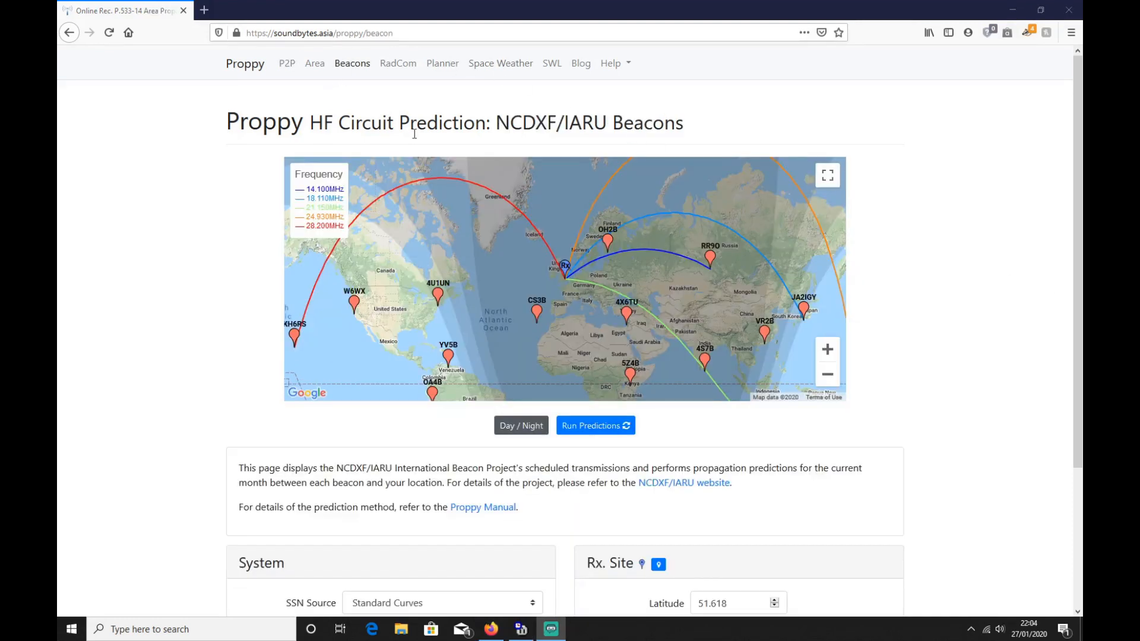
Step: Run the NCDXF/IARU beacon predictions for the receiving site and view the hourly 14.10 MHz table
{"action": "left_click", "coordinate": [601, 426]}
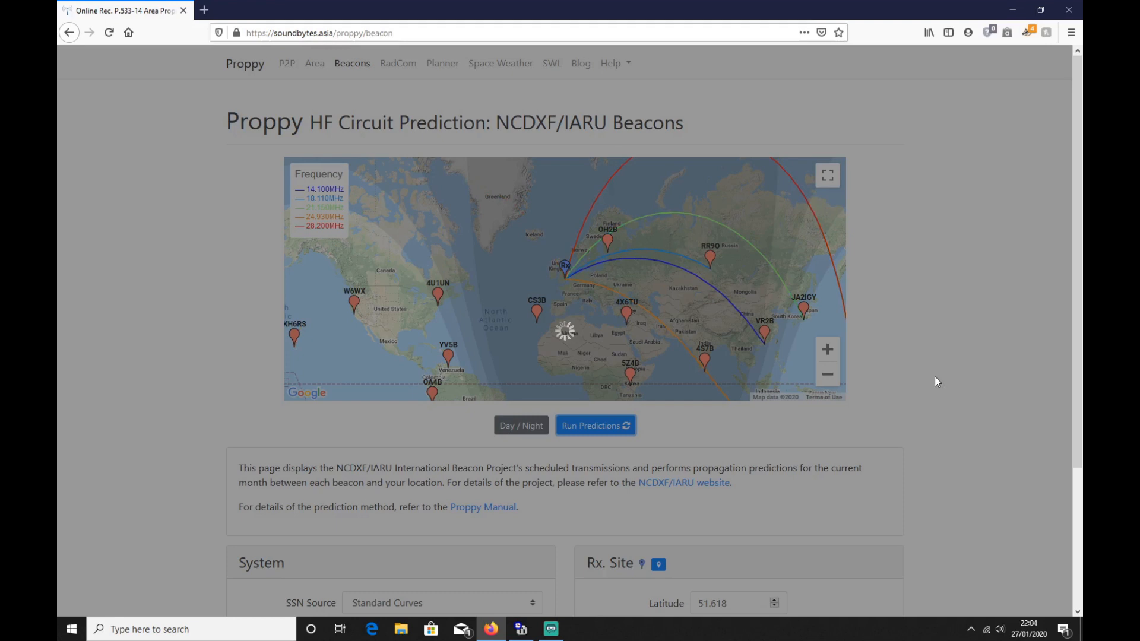
{"action": "scroll", "coordinate": [936, 376], "scroll_direction": "down", "scroll_amount": 1}
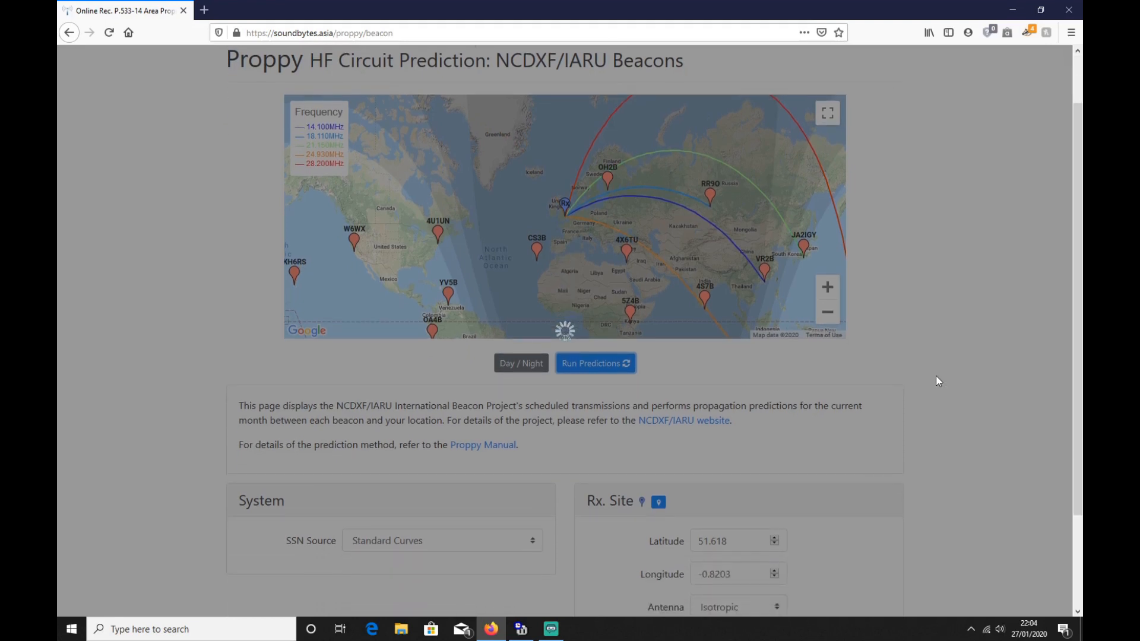
{"action": "scroll", "coordinate": [936, 376], "scroll_direction": "up", "scroll_amount": 1}
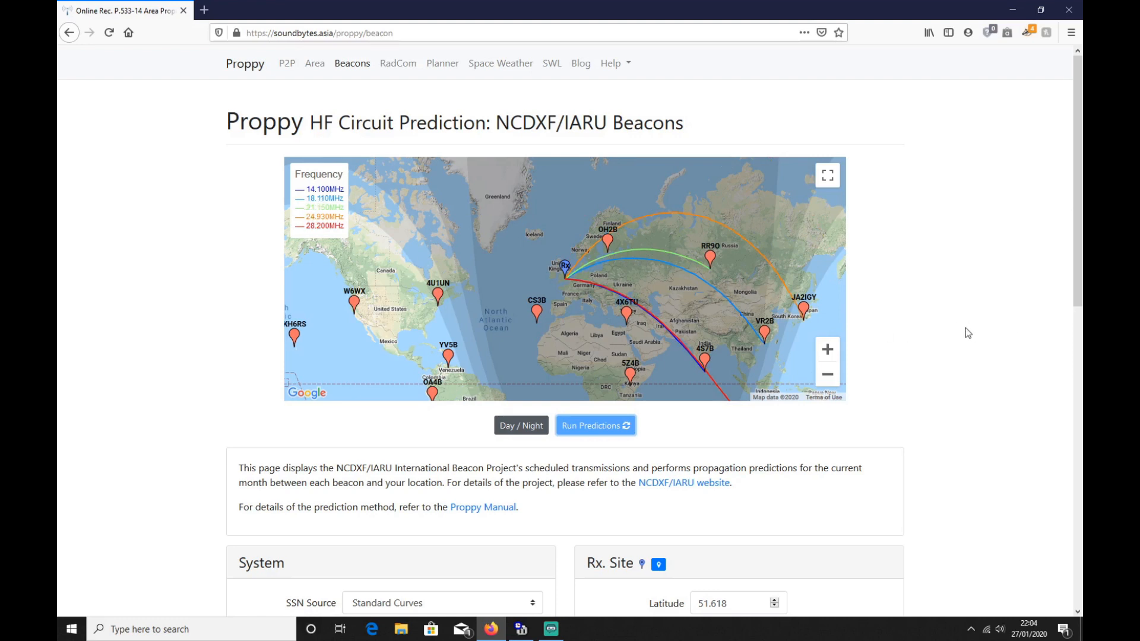
{"action": "scroll", "coordinate": [966, 328], "scroll_direction": "down", "scroll_amount": 2}
{"action": "scroll", "coordinate": [966, 328], "scroll_direction": "up", "scroll_amount": 1}
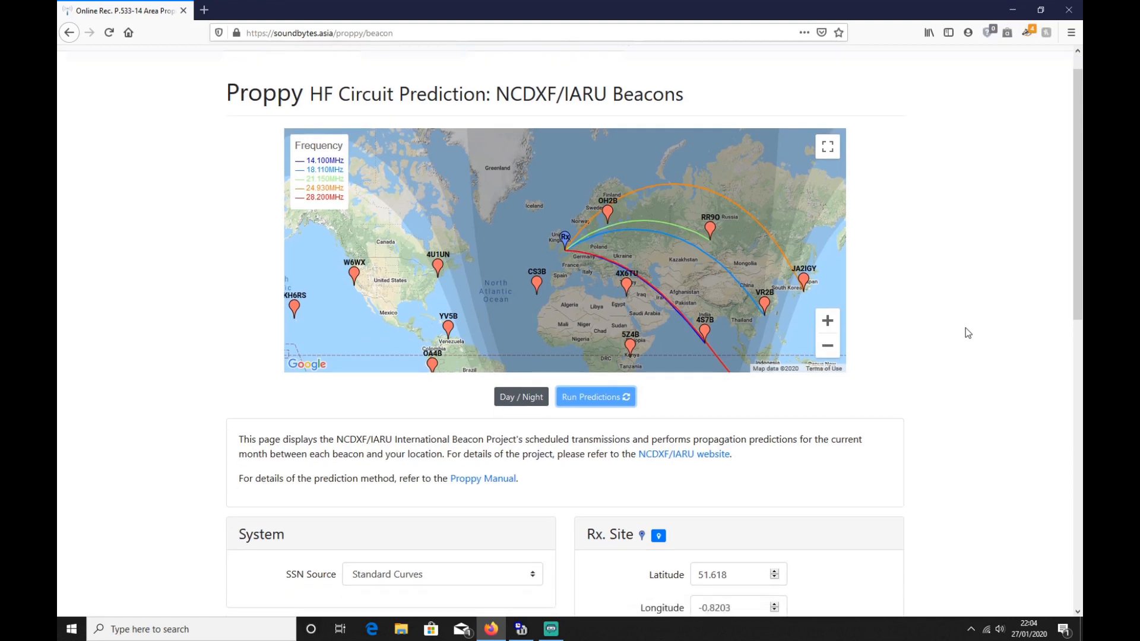
{"action": "scroll", "coordinate": [966, 328], "scroll_direction": "down", "scroll_amount": 5}
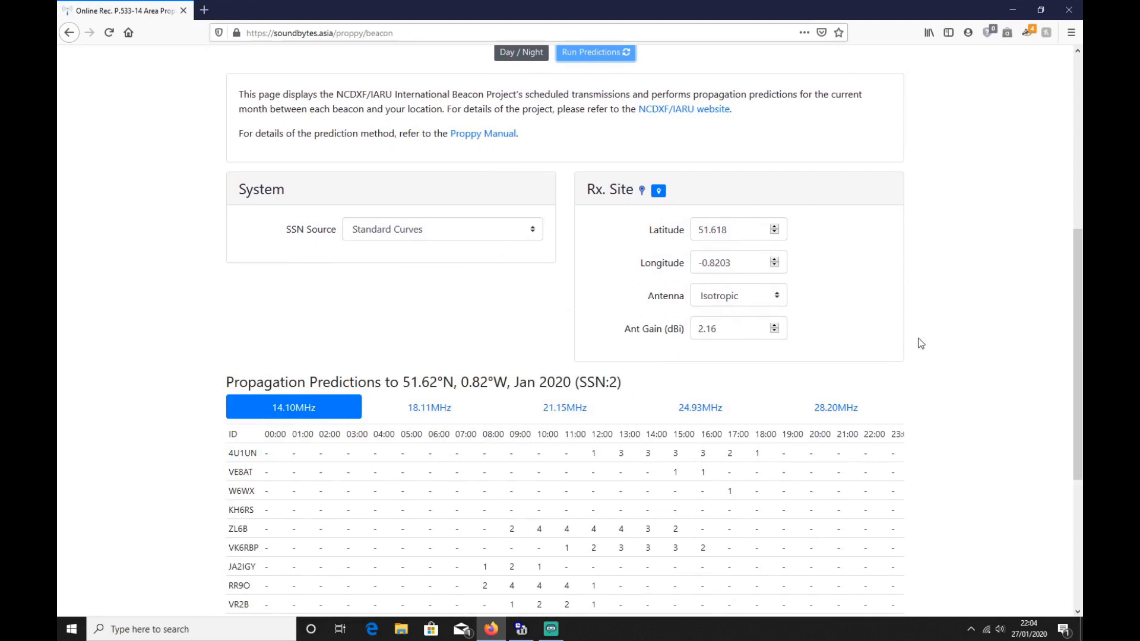
{"action": "scroll", "coordinate": [919, 339], "scroll_direction": "down", "scroll_amount": 3}
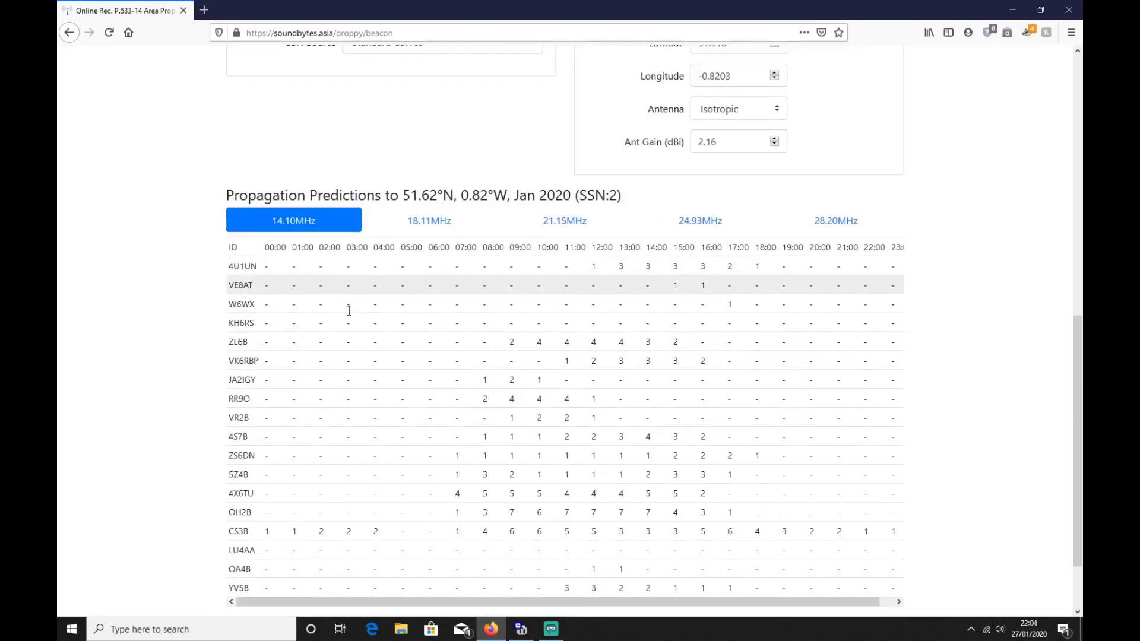
Step: Examine the remaining beacon rows of the 14.10 MHz predictions and the save options beneath the table
{"action": "scroll", "coordinate": [380, 433], "scroll_direction": "down", "scroll_amount": 1}
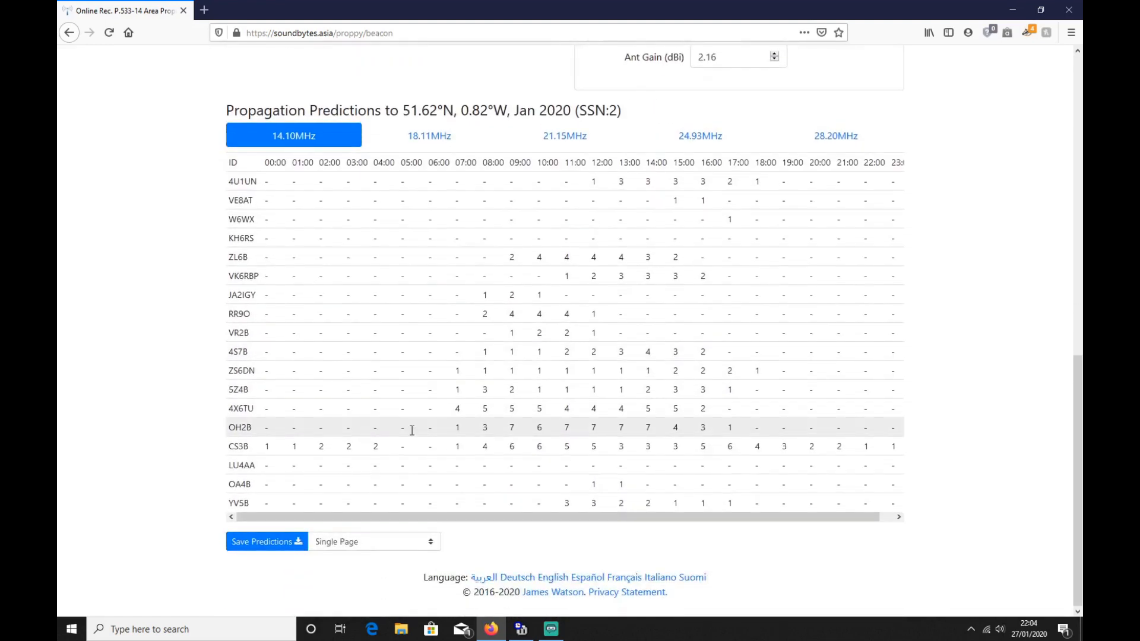
{"action": "scroll", "coordinate": [624, 398], "scroll_direction": "up", "scroll_amount": 10}
{"action": "scroll", "coordinate": [635, 365], "scroll_direction": "down", "scroll_amount": 1}
{"action": "scroll", "coordinate": [619, 235], "scroll_direction": "up", "scroll_amount": 2}
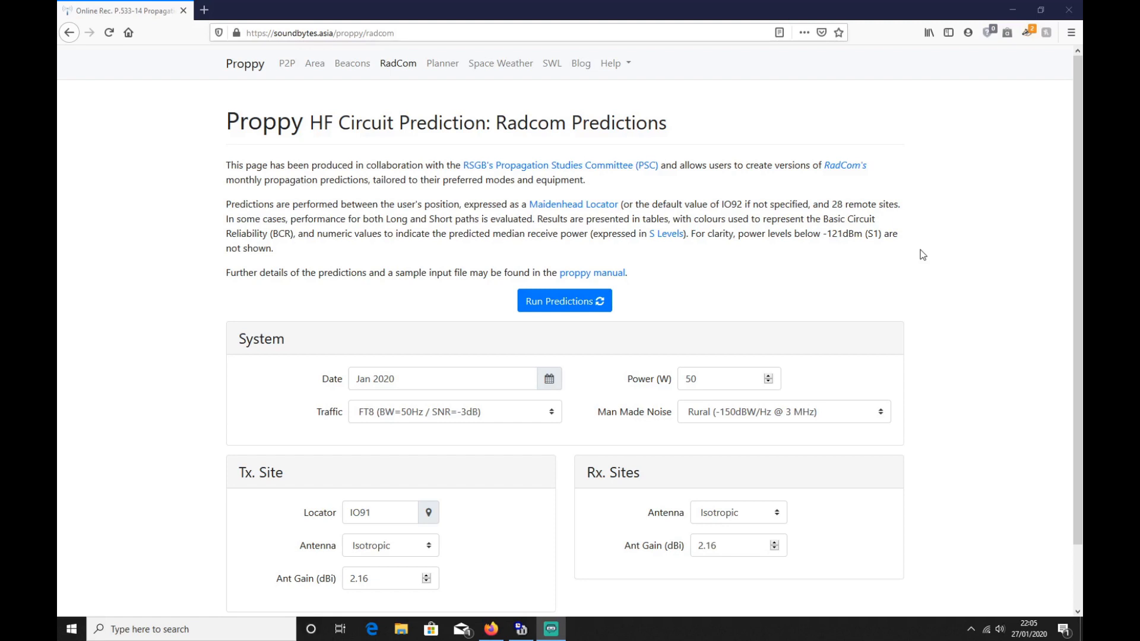
Step: Run the RadCom predictions from locator IO91 and look through the reliability charts for the remote sites
{"action": "scroll", "coordinate": [925, 252], "scroll_direction": "down", "scroll_amount": 2}
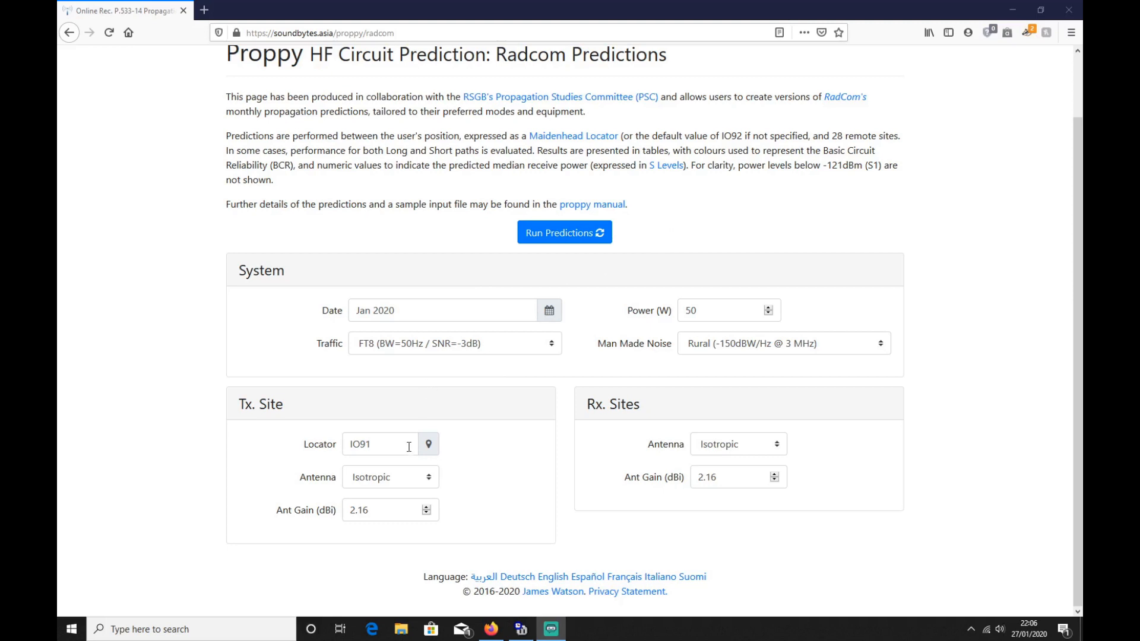
{"action": "left_click", "coordinate": [533, 247]}
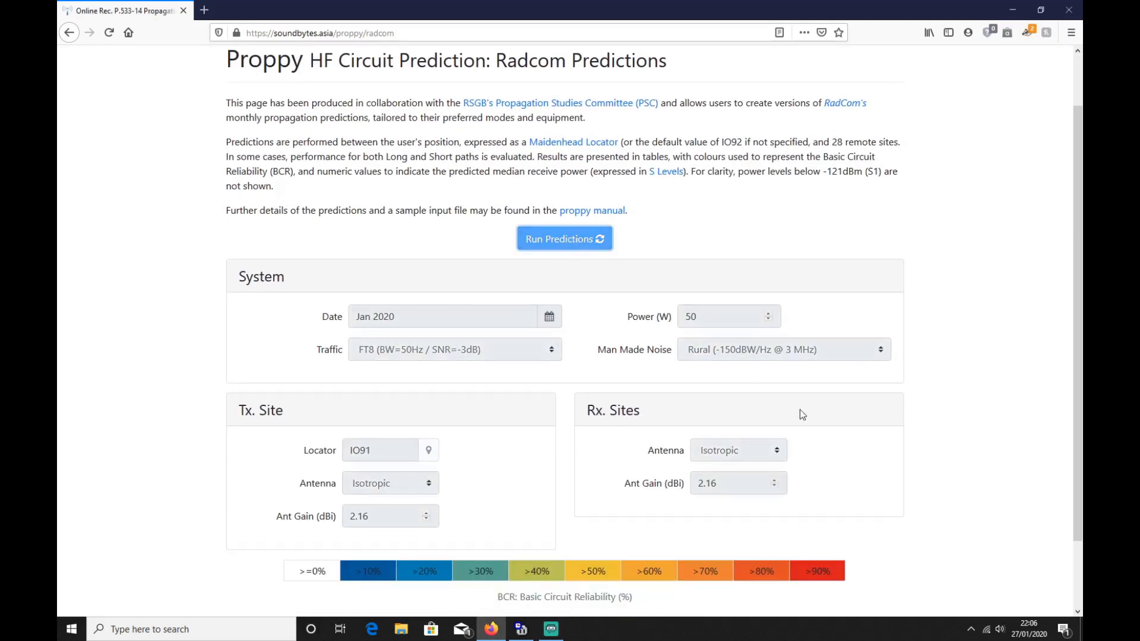
{"action": "scroll", "coordinate": [875, 424], "scroll_direction": "down", "scroll_amount": 2}
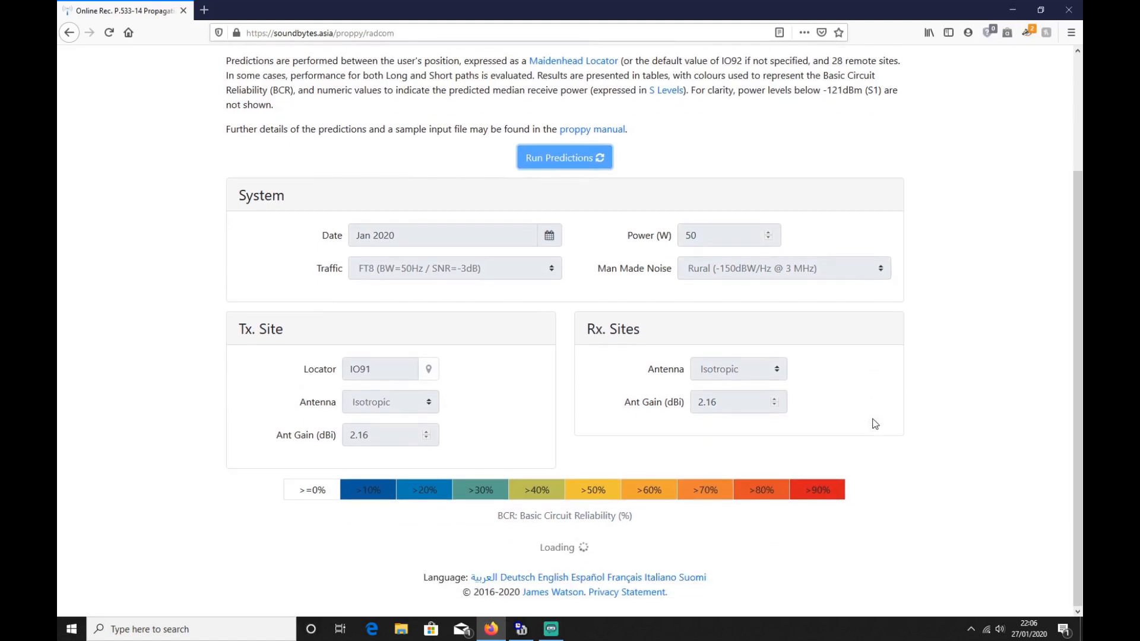
{"action": "scroll", "coordinate": [875, 425], "scroll_direction": "down", "scroll_amount": 4}
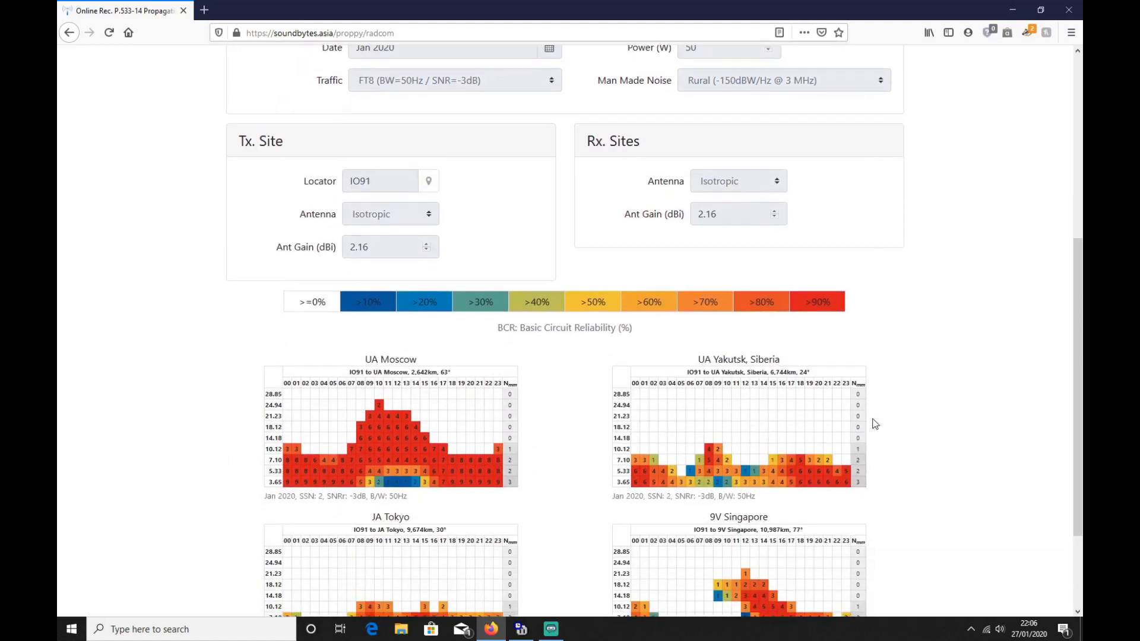
{"action": "scroll", "coordinate": [939, 389], "scroll_direction": "down", "scroll_amount": 1}
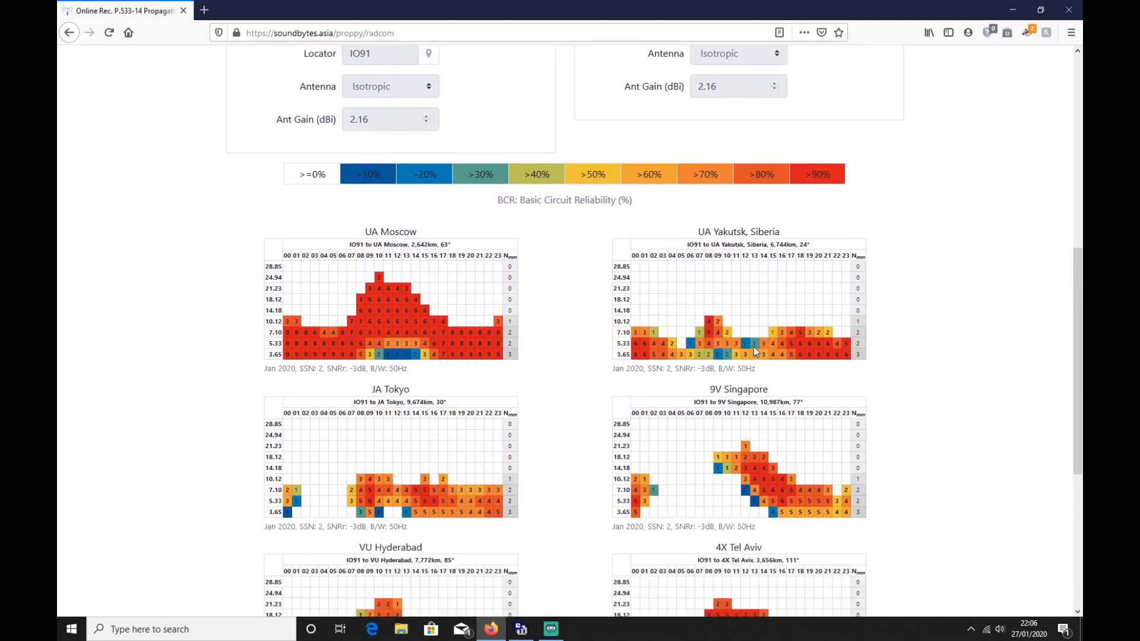
{"action": "scroll", "coordinate": [959, 380], "scroll_direction": "down", "scroll_amount": 4}
{"action": "scroll", "coordinate": [959, 383], "scroll_direction": "down", "scroll_amount": 1}
{"action": "scroll", "coordinate": [960, 383], "scroll_direction": "up", "scroll_amount": 10}
{"action": "scroll", "coordinate": [960, 383], "scroll_direction": "up", "scroll_amount": 3}
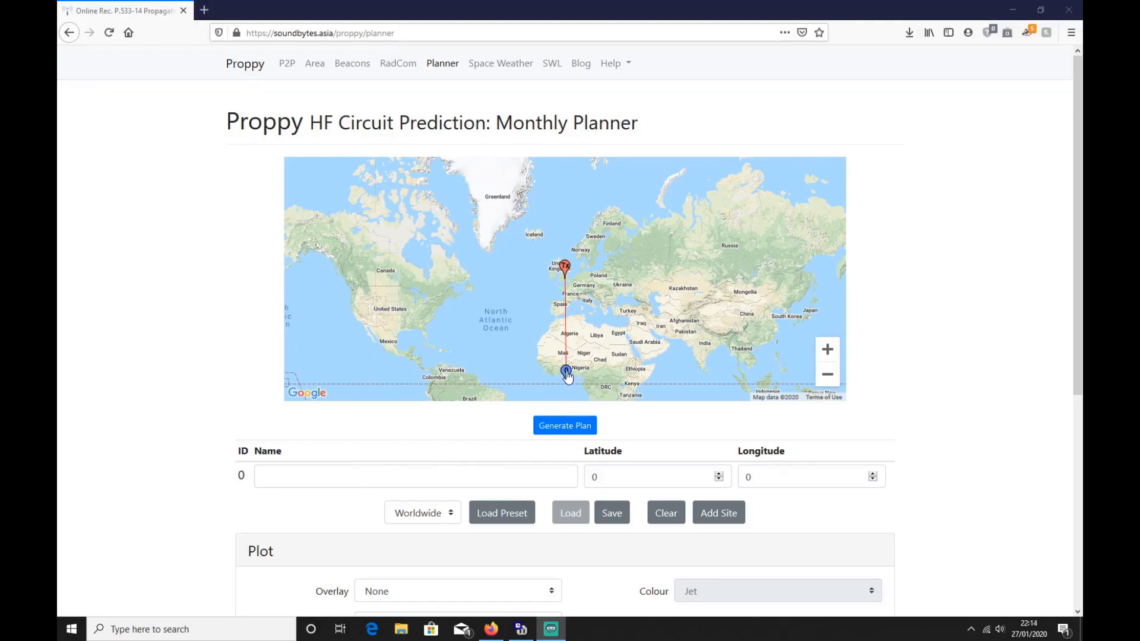
Step: In the Monthly Planner, place site 0 in eastern Canada, add site 1 in central Spain, and give each a short first name
{"action": "left_click_drag", "start_coordinate": [568, 374], "coordinate": [444, 262]}
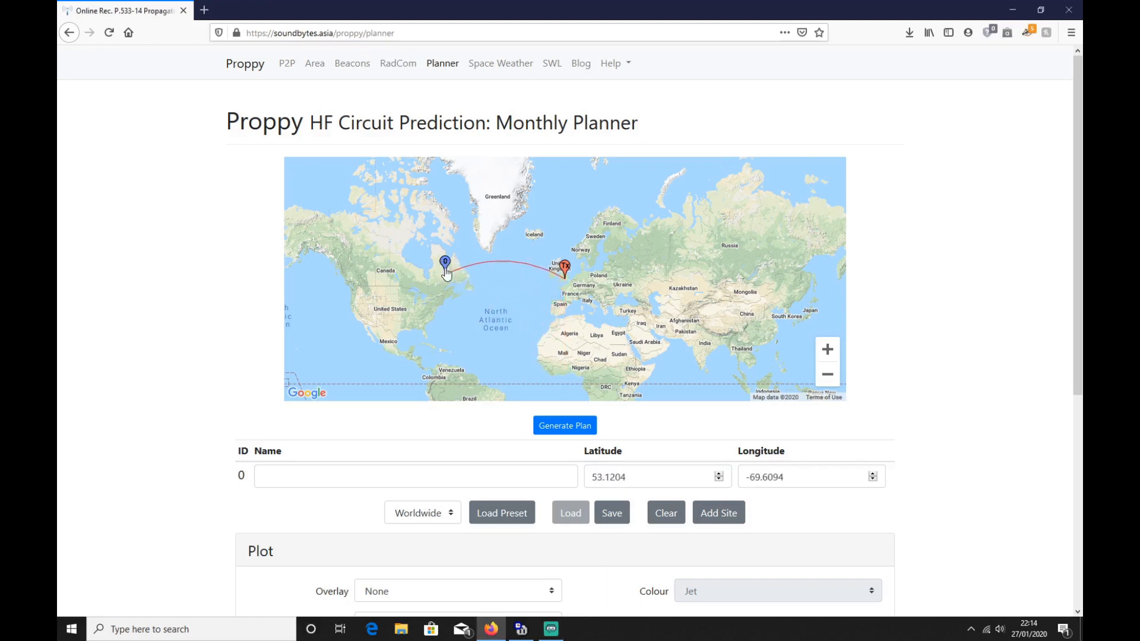
{"action": "left_click", "coordinate": [390, 473]}
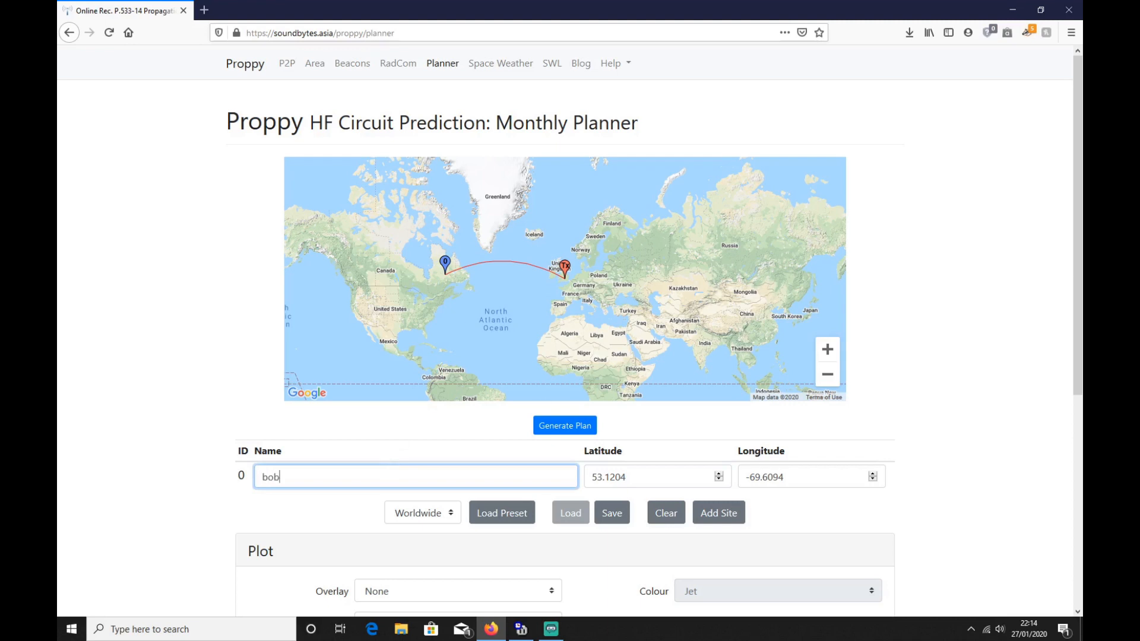
{"action": "left_click", "coordinate": [726, 520]}
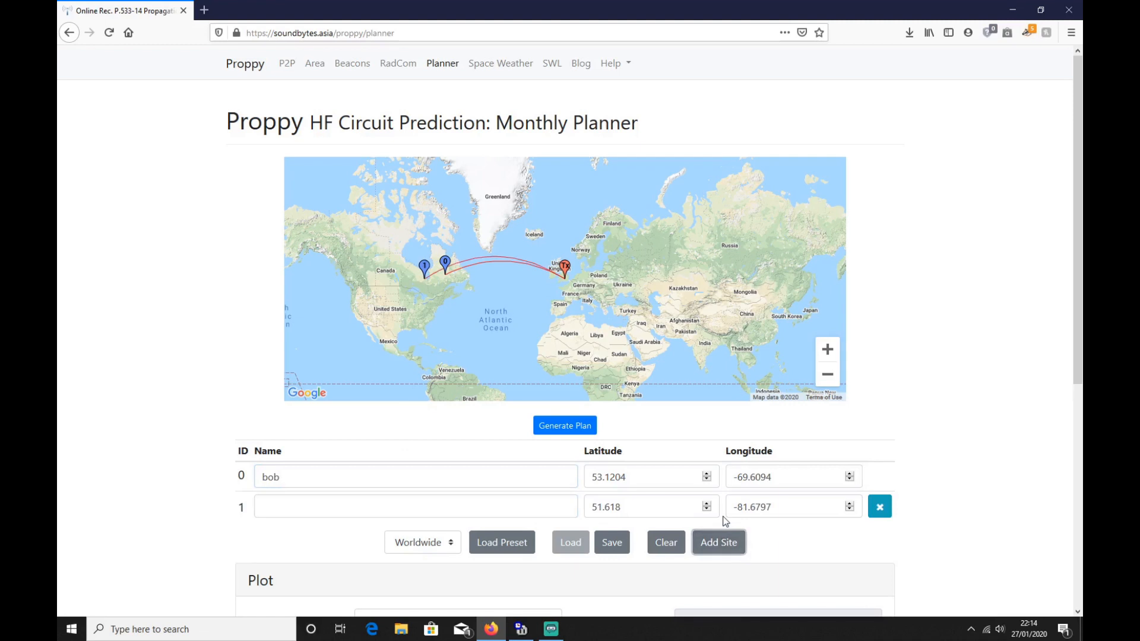
{"action": "mouse_move", "coordinate": [429, 269]}
{"action": "left_mouse_down"}
{"action": "mouse_move", "coordinate": [501, 300]}
{"action": "mouse_move", "coordinate": [566, 294]}
{"action": "left_mouse_up"}
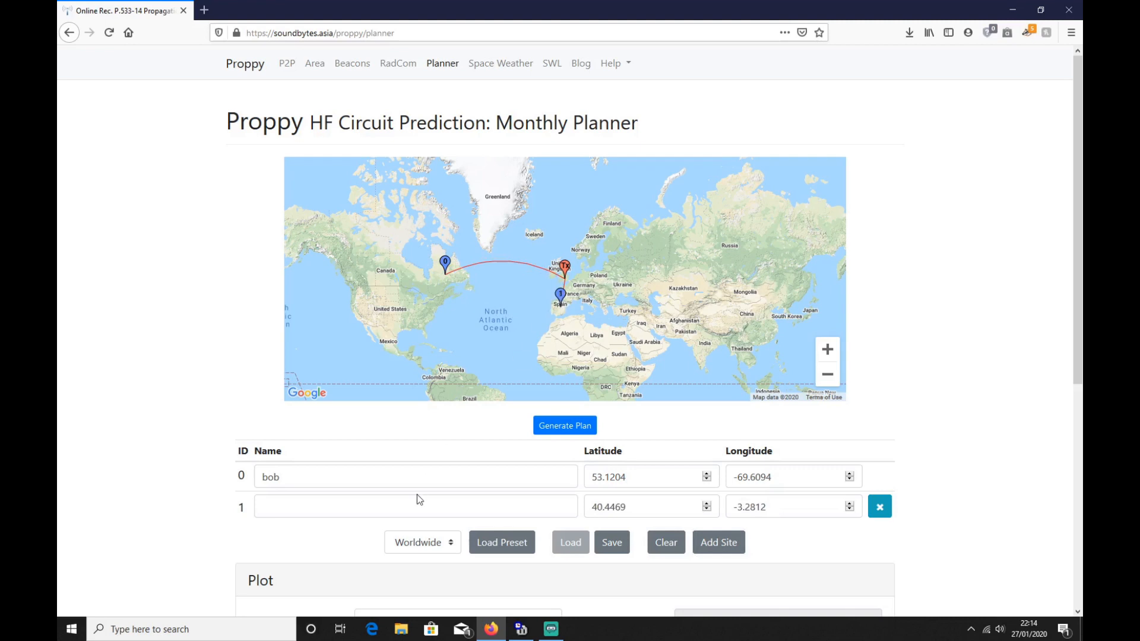
{"action": "left_click", "coordinate": [343, 510]}
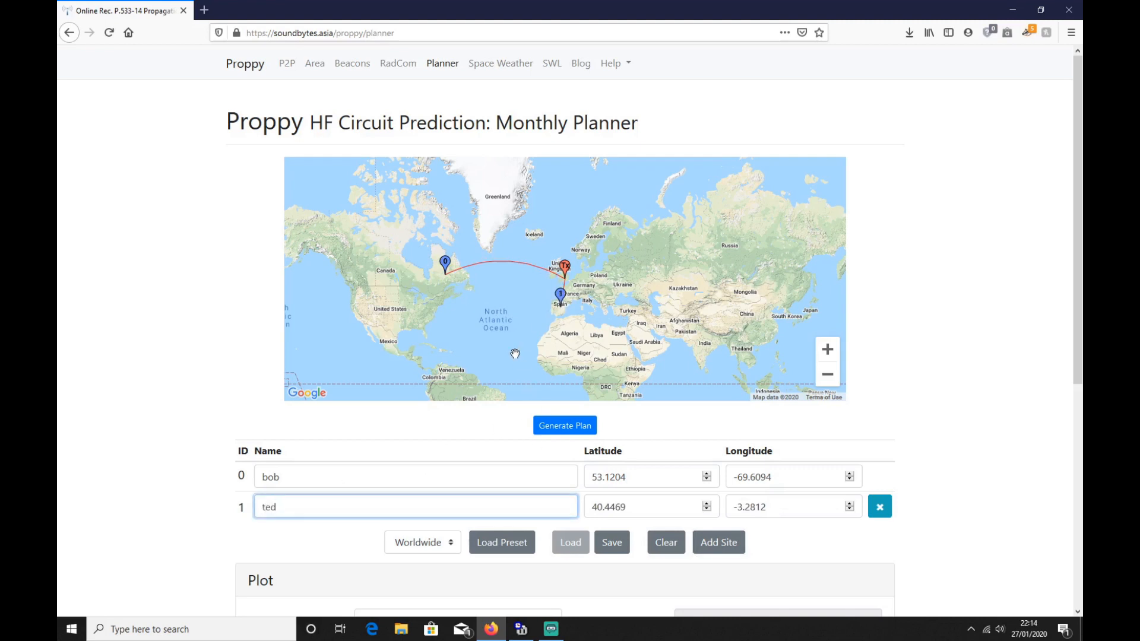
Step: Add site 2 to the planner, place it in Egypt at about 27.68, 31.88, and give it a short first name
{"action": "left_click", "coordinate": [722, 543]}
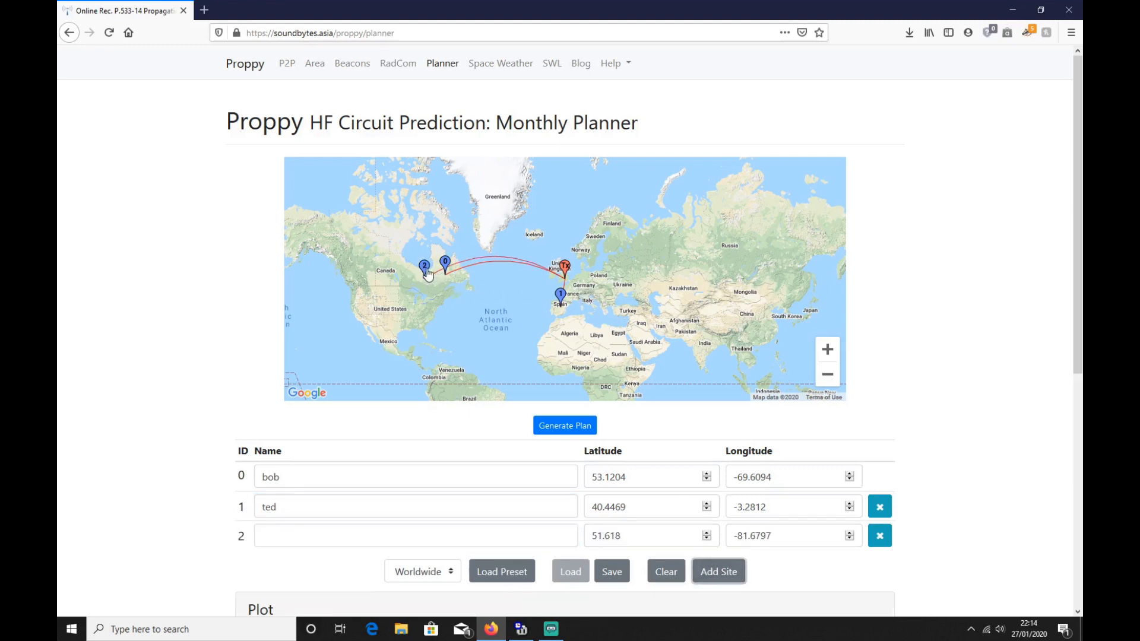
{"action": "mouse_move", "coordinate": [424, 269]}
{"action": "left_mouse_down"}
{"action": "mouse_move", "coordinate": [643, 306]}
{"action": "mouse_move", "coordinate": [624, 327]}
{"action": "left_mouse_up"}
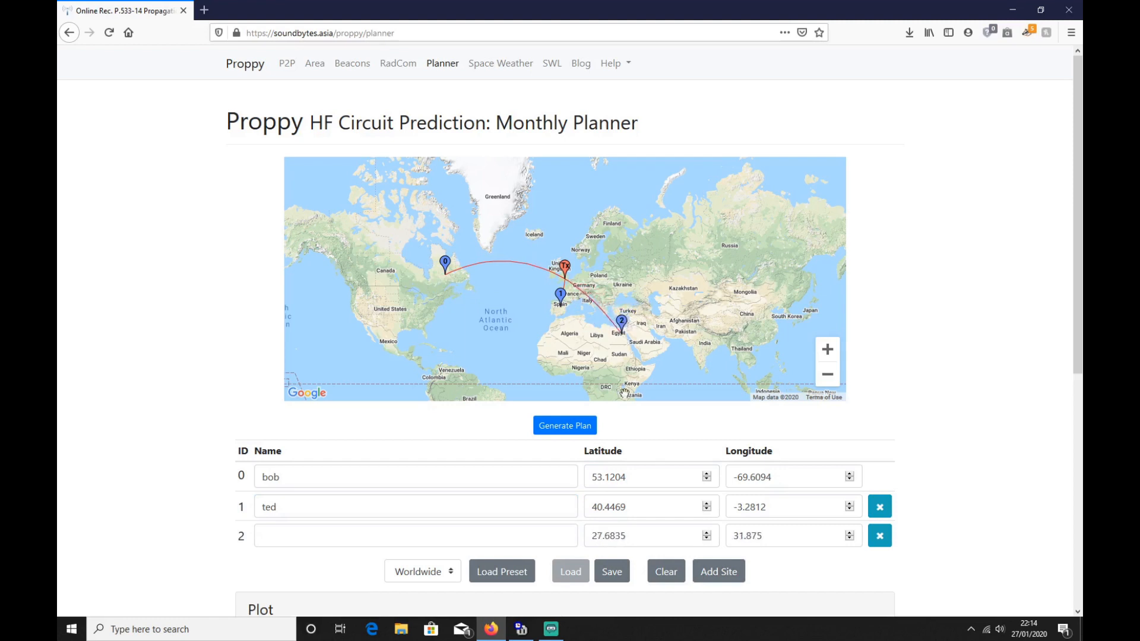
{"action": "left_click", "coordinate": [340, 535]}
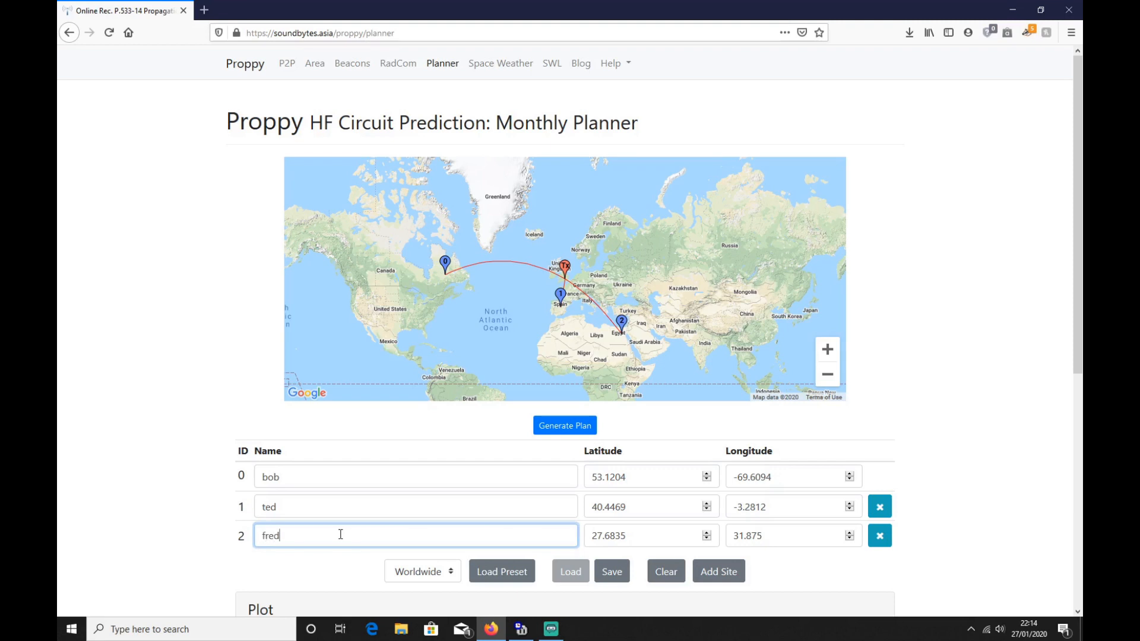
{"action": "left_click", "coordinate": [968, 459]}
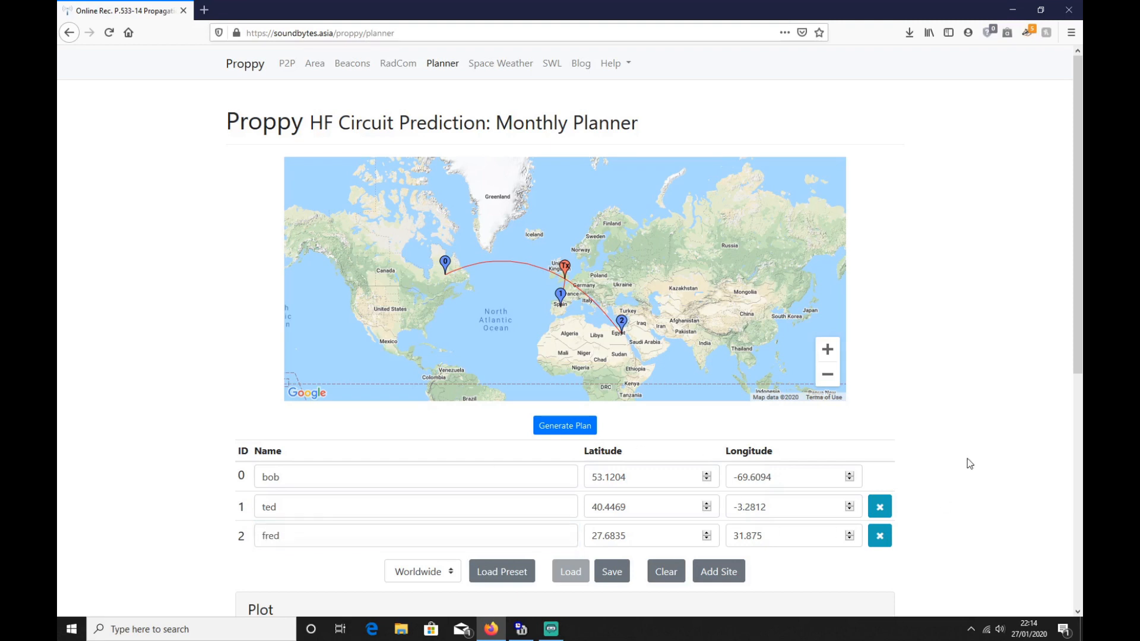
Step: Set the plot overlay to Basic Circuit Reliability and keep .pdf as the output format
{"action": "scroll", "coordinate": [968, 461], "scroll_direction": "down", "scroll_amount": 6}
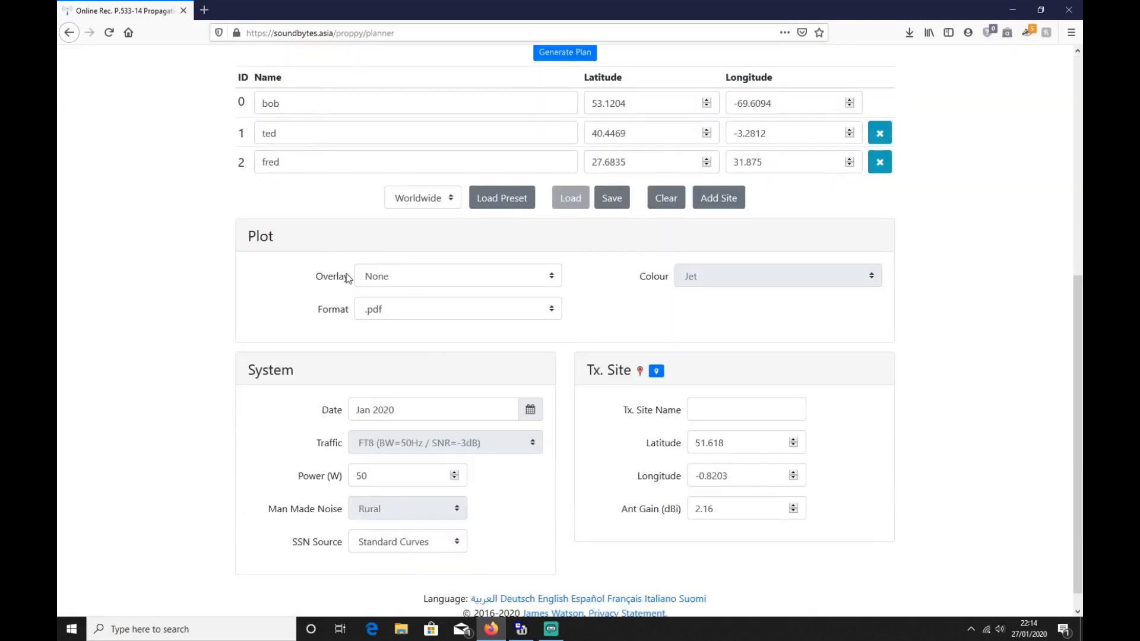
{"action": "left_click", "coordinate": [507, 276]}
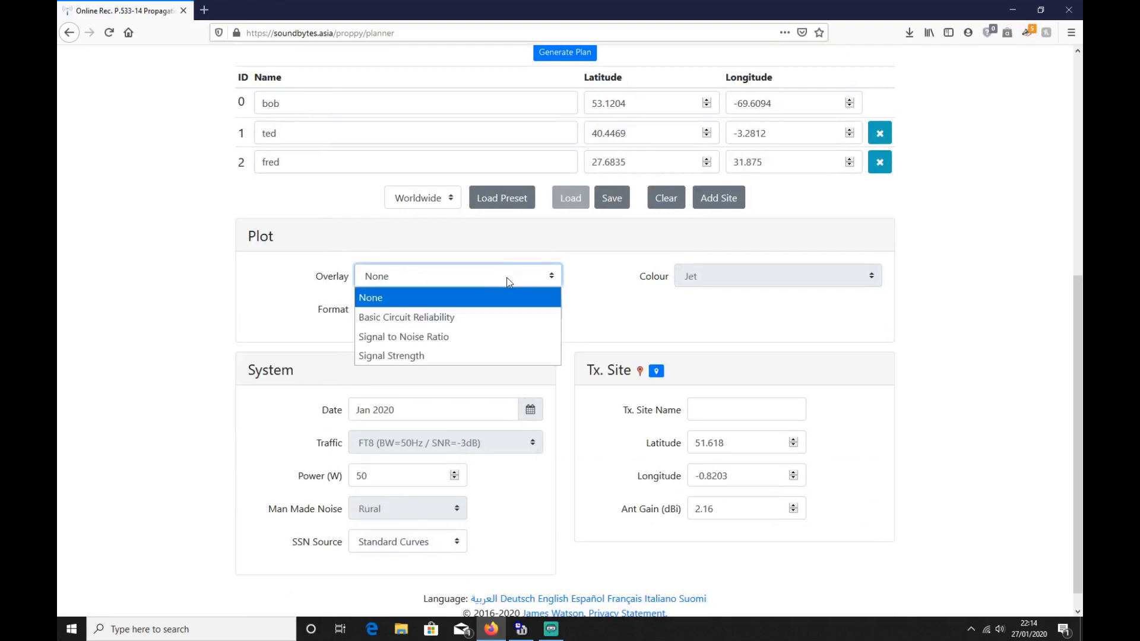
{"action": "left_click", "coordinate": [458, 319]}
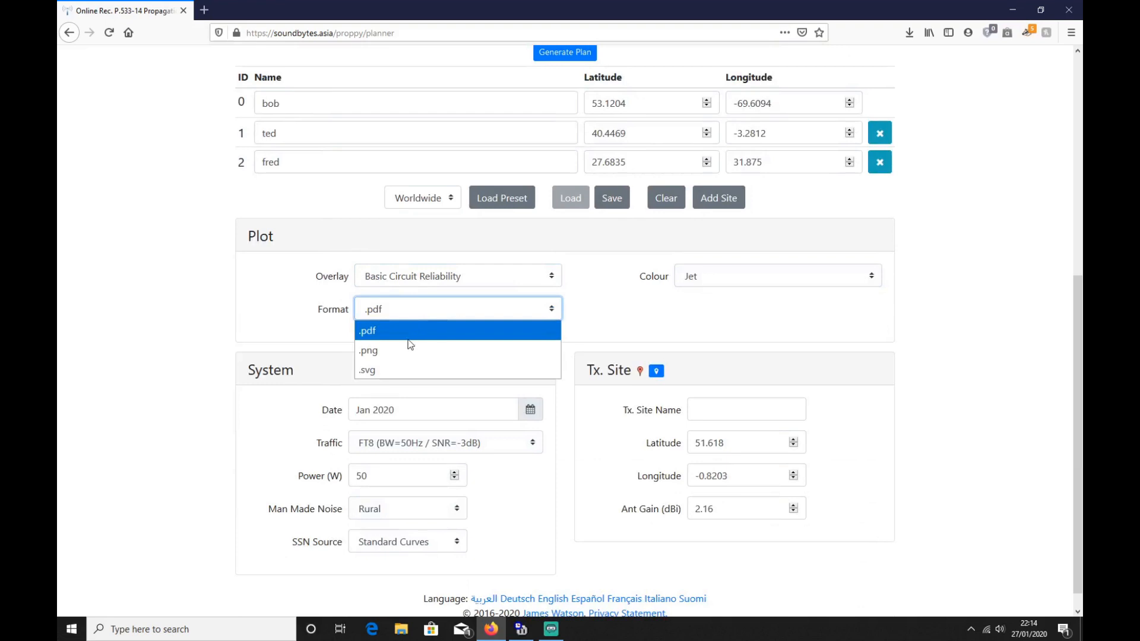
{"action": "left_click", "coordinate": [408, 333]}
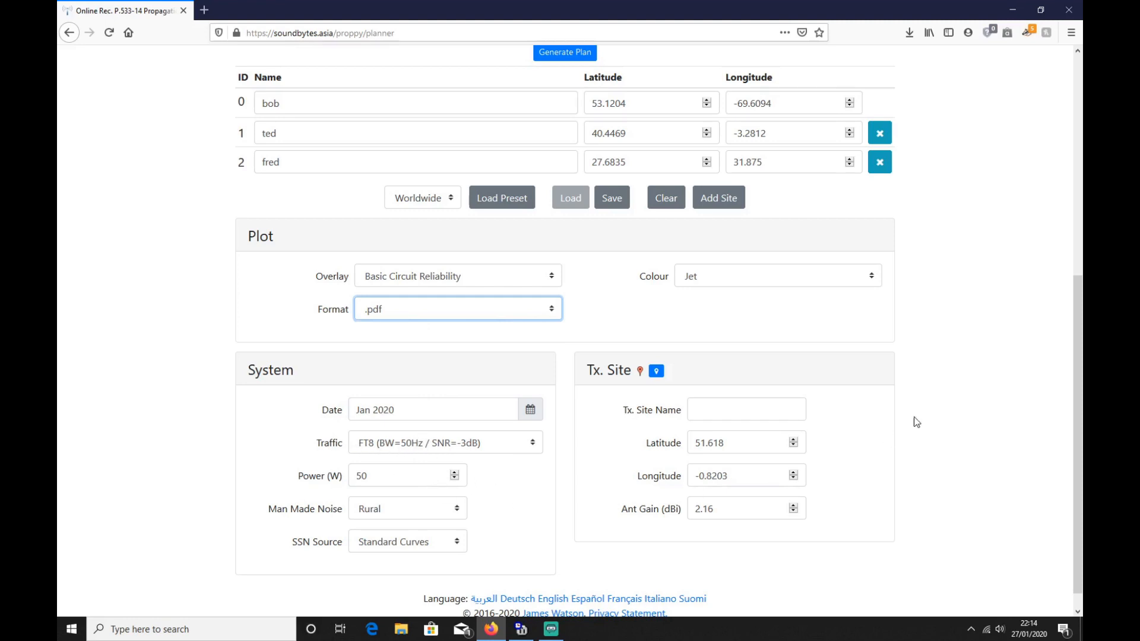
Step: Generate the monthly plan and open proppy-planner.pdf with Microsoft Edge
{"action": "scroll", "coordinate": [931, 402], "scroll_direction": "up", "scroll_amount": 6}
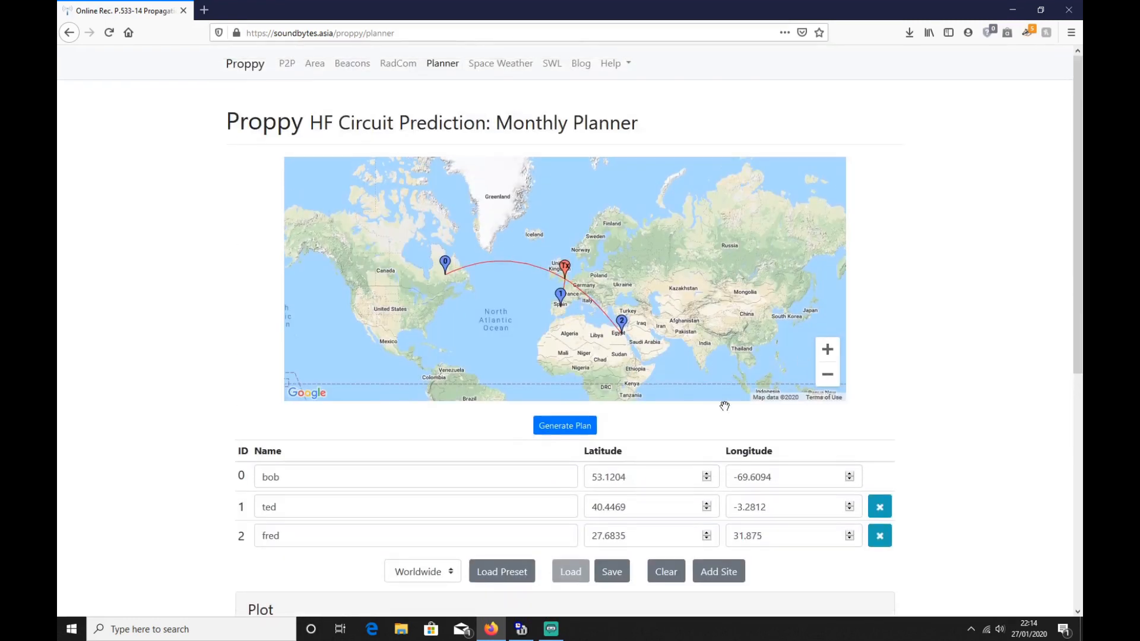
{"action": "left_click", "coordinate": [558, 431]}
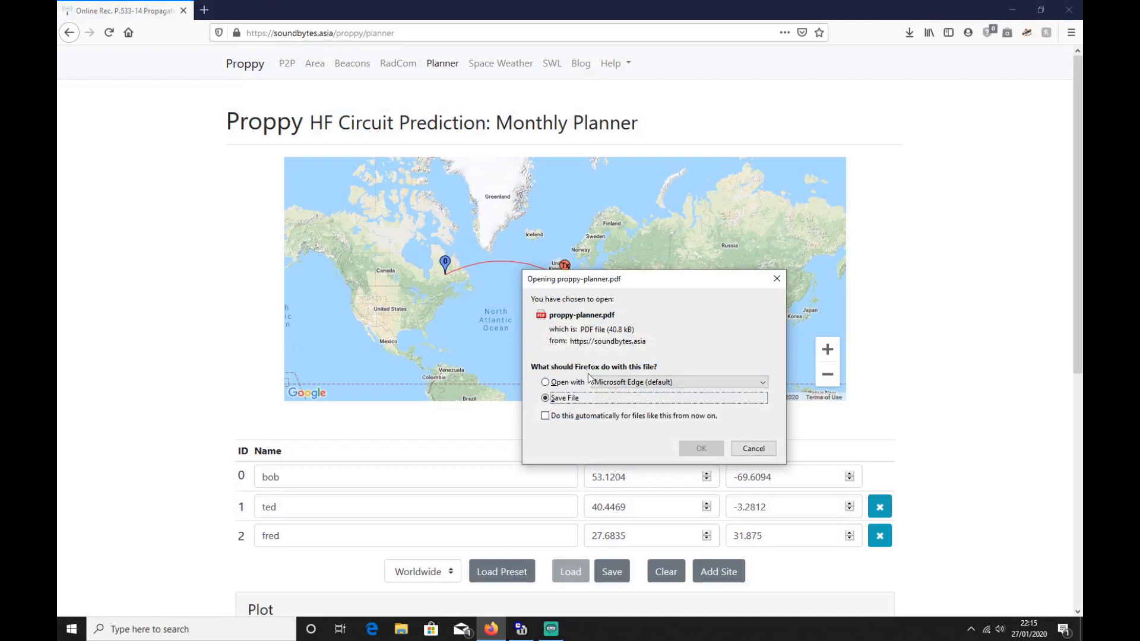
{"action": "left_click", "coordinate": [546, 383]}
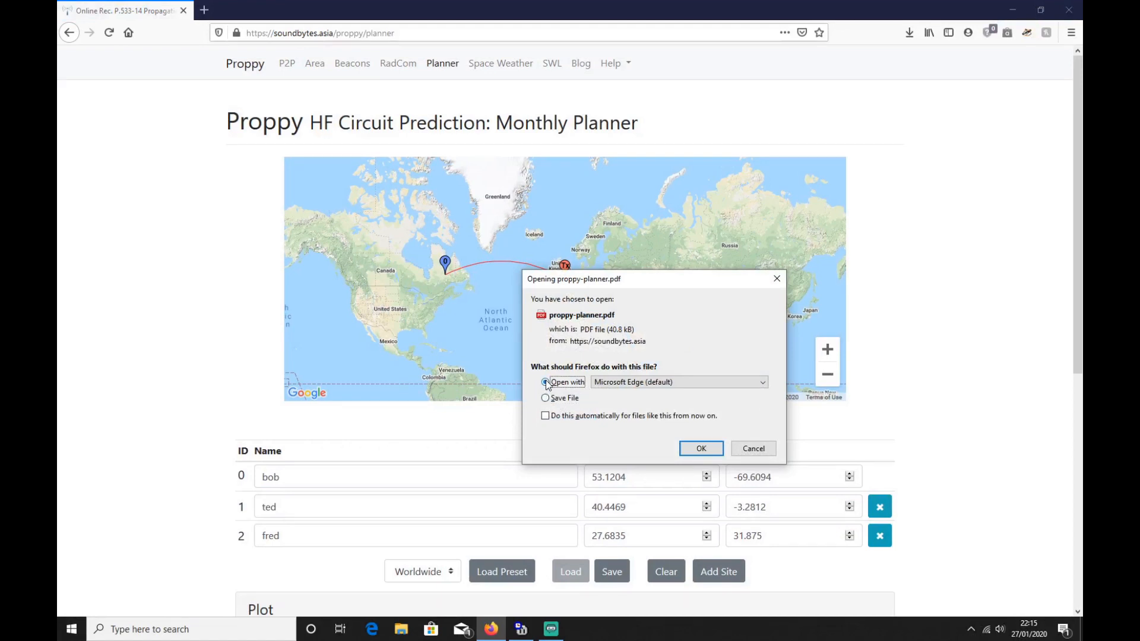
{"action": "left_click", "coordinate": [701, 449]}
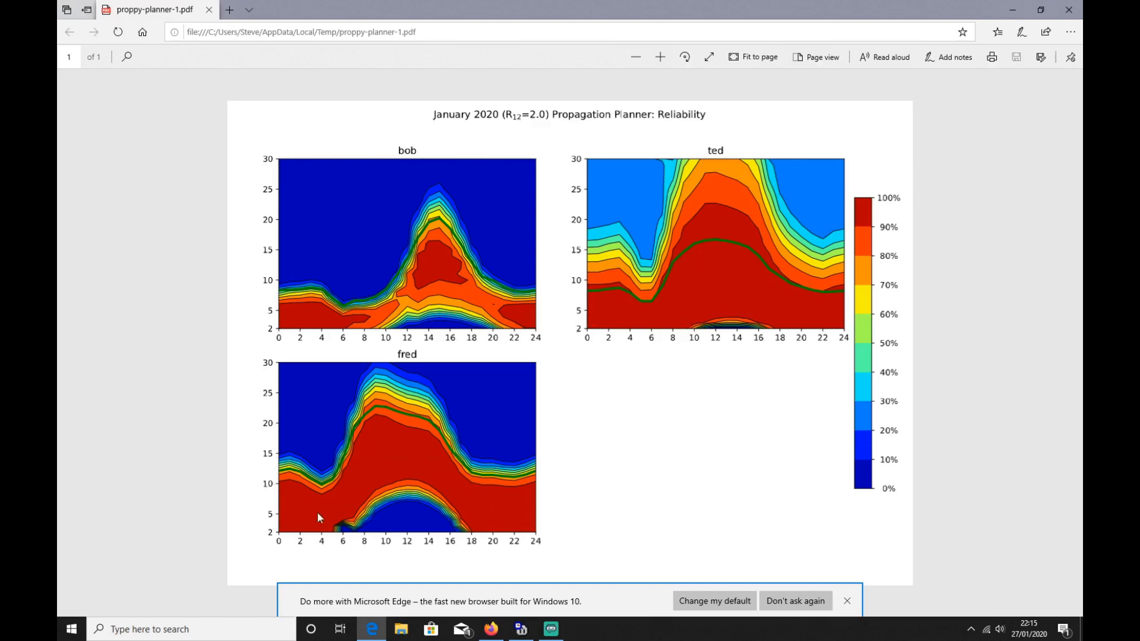
Step: Close the plan PDF and remove sites 1 and 2 from the planner's site list
{"action": "left_click", "coordinate": [1069, 10]}
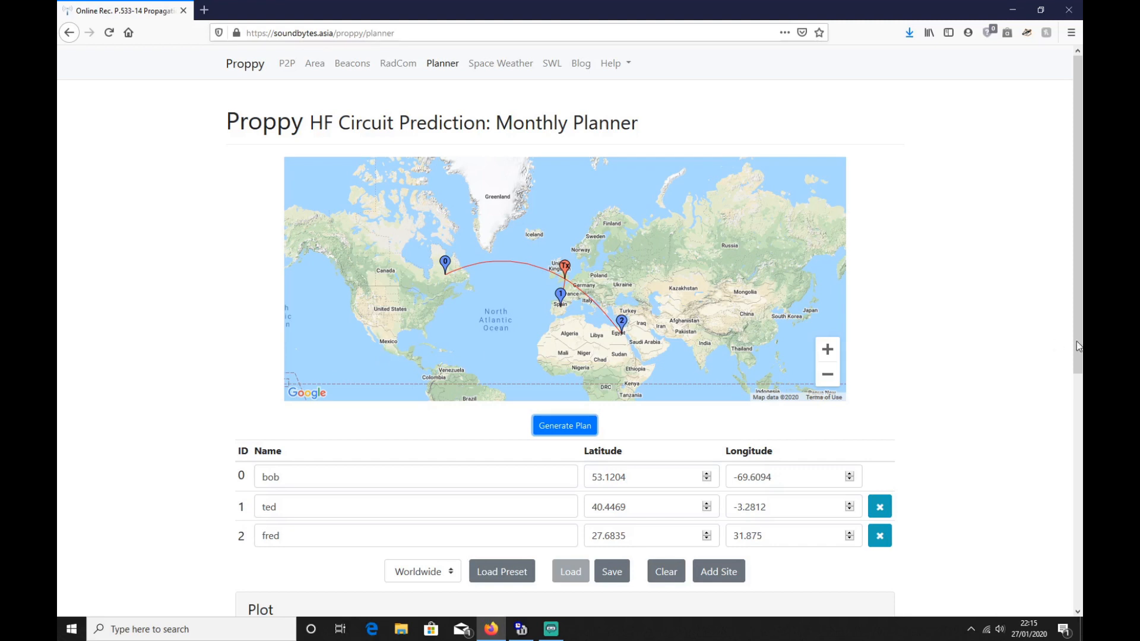
{"action": "left_click", "coordinate": [880, 507]}
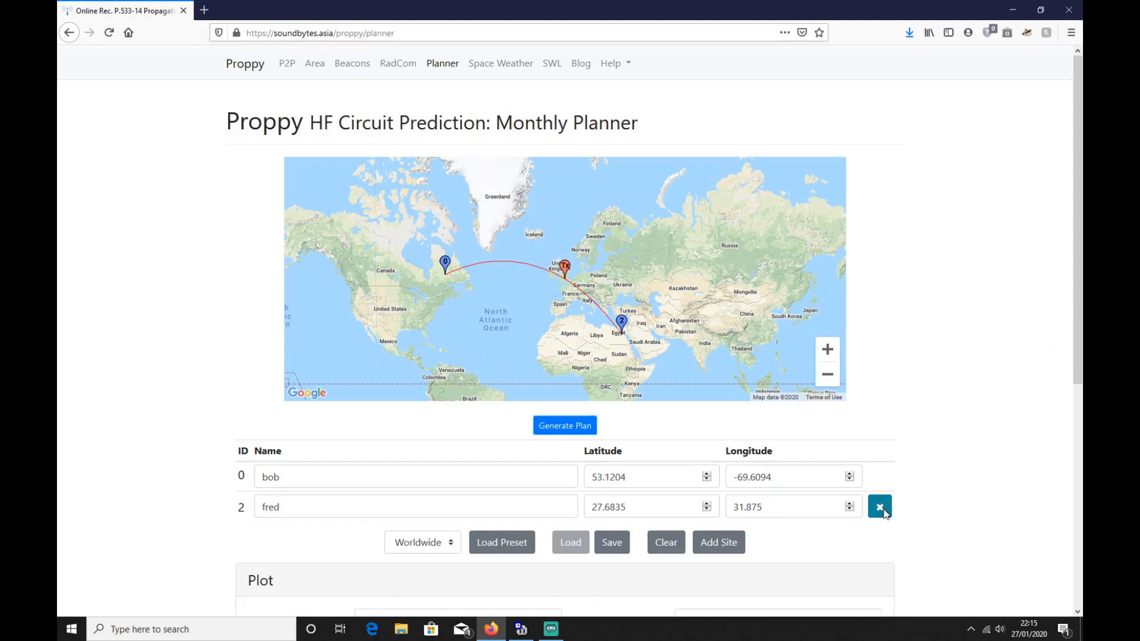
{"action": "left_click", "coordinate": [880, 507]}
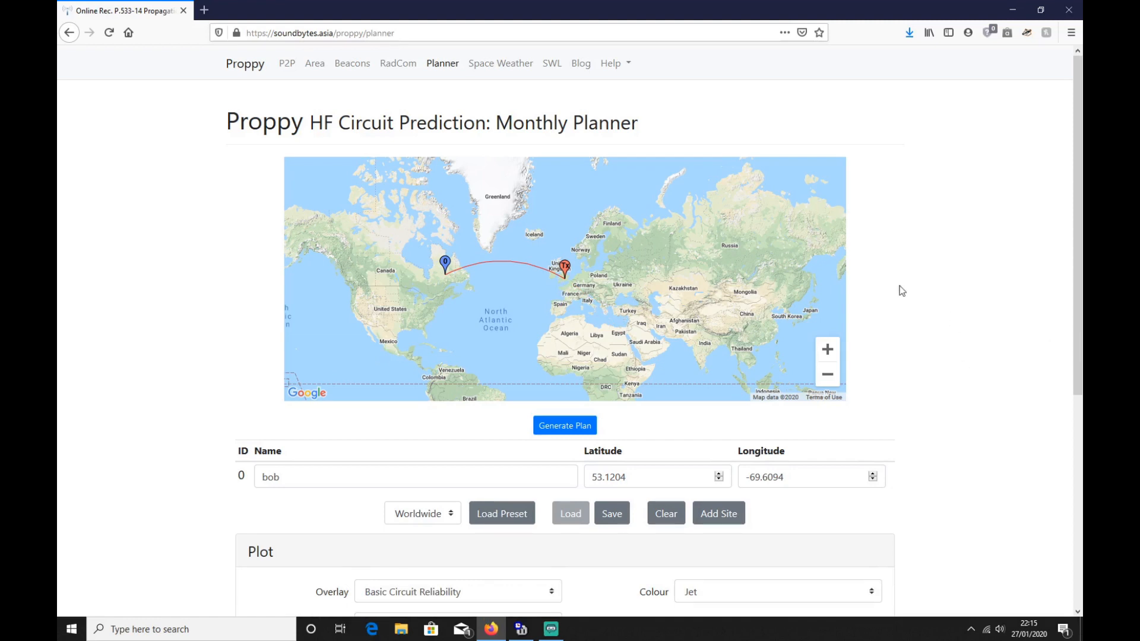
Step: Open the Space Weather page and examine the solar indices, storm reports and linked resources
{"action": "left_click", "coordinate": [508, 66]}
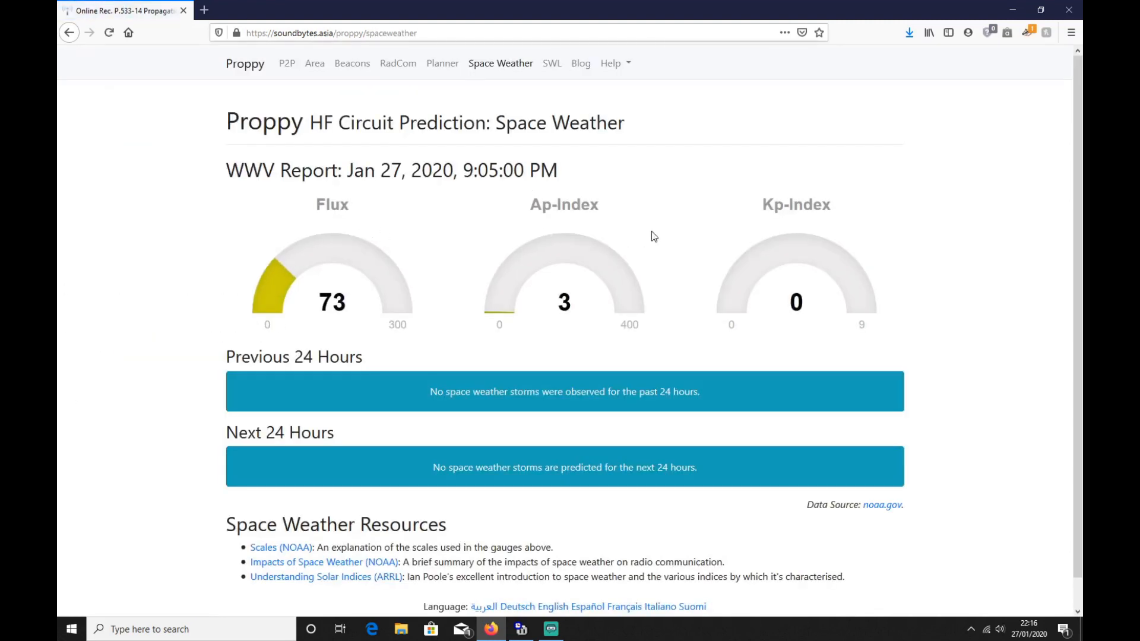
{"action": "scroll", "coordinate": [698, 317], "scroll_direction": "down", "scroll_amount": 1}
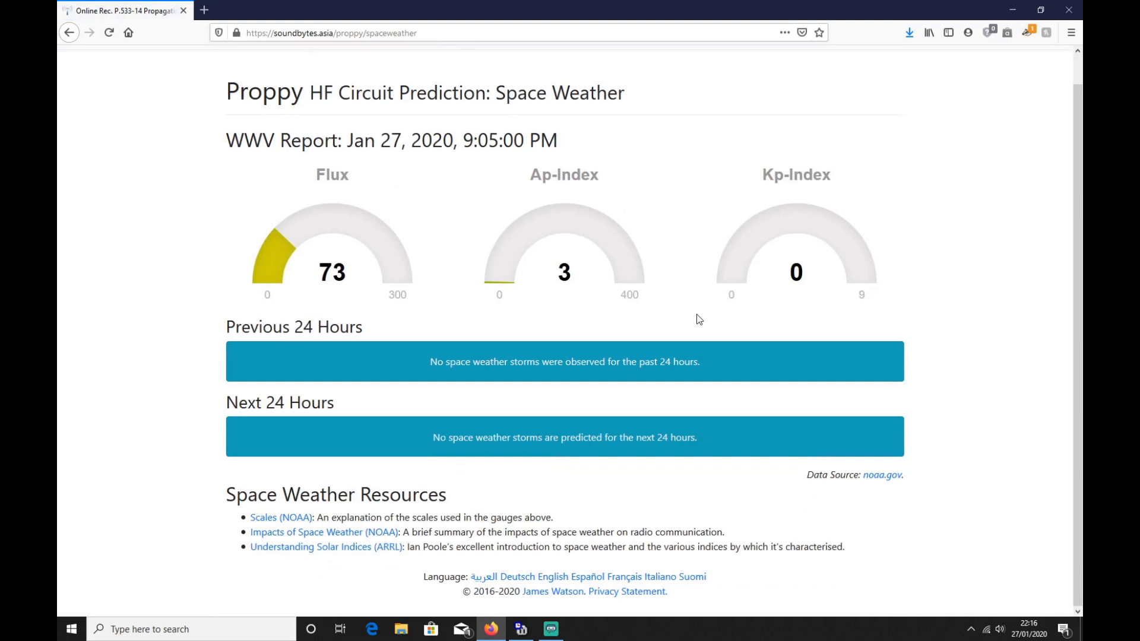
{"action": "scroll", "coordinate": [697, 314], "scroll_direction": "up", "scroll_amount": 1}
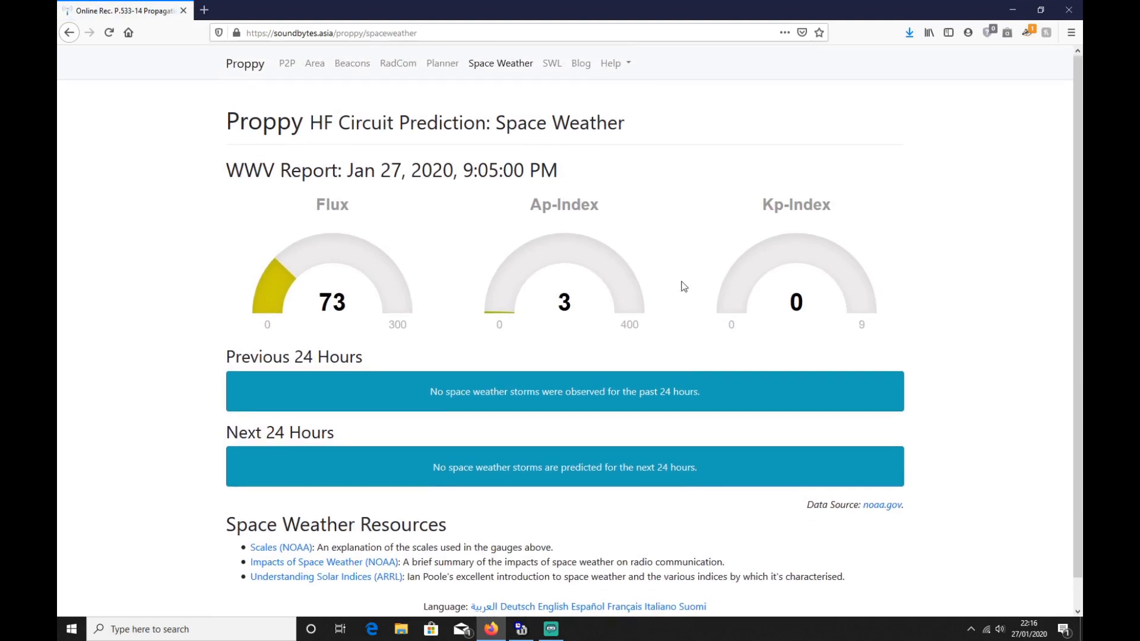
Step: Open the SWL page and enable the frequency and broadcaster search filters, keeping 15.31 MHz and BBC Worldservice
{"action": "left_click", "coordinate": [550, 67]}
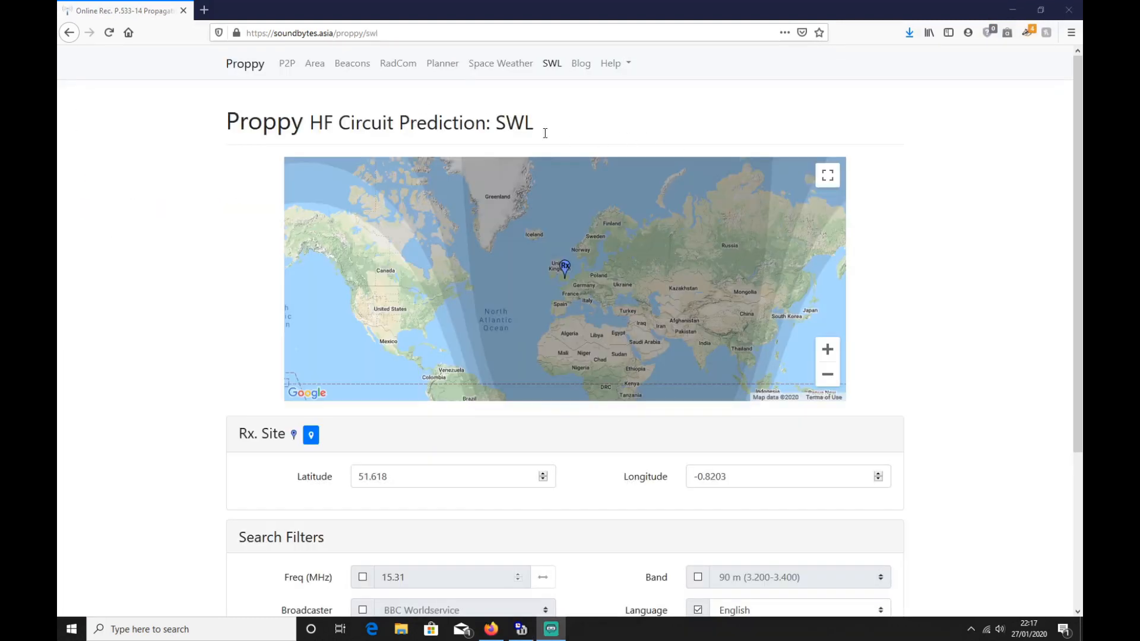
{"action": "scroll", "coordinate": [649, 285], "scroll_direction": "down", "scroll_amount": 2}
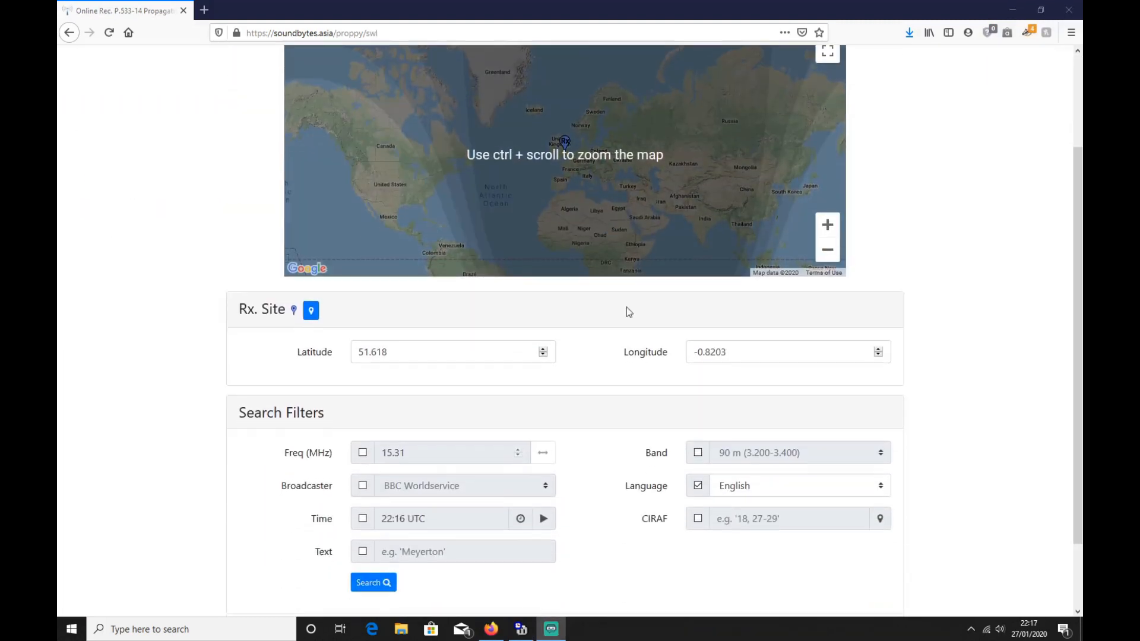
{"action": "scroll", "coordinate": [572, 352], "scroll_direction": "down", "scroll_amount": 2}
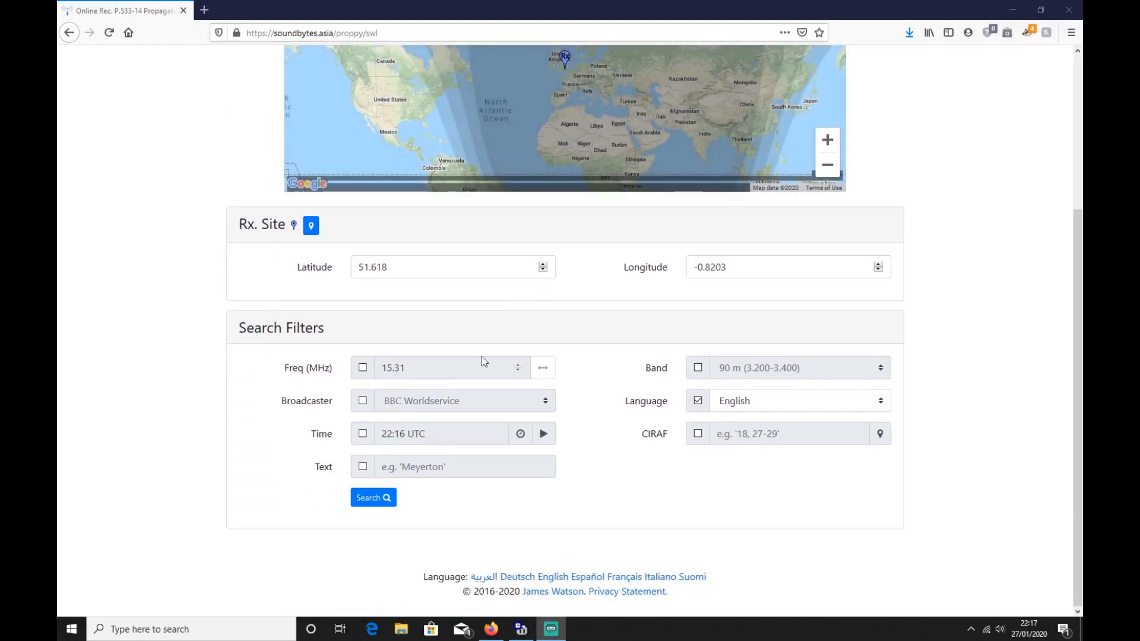
{"action": "left_click", "coordinate": [363, 369]}
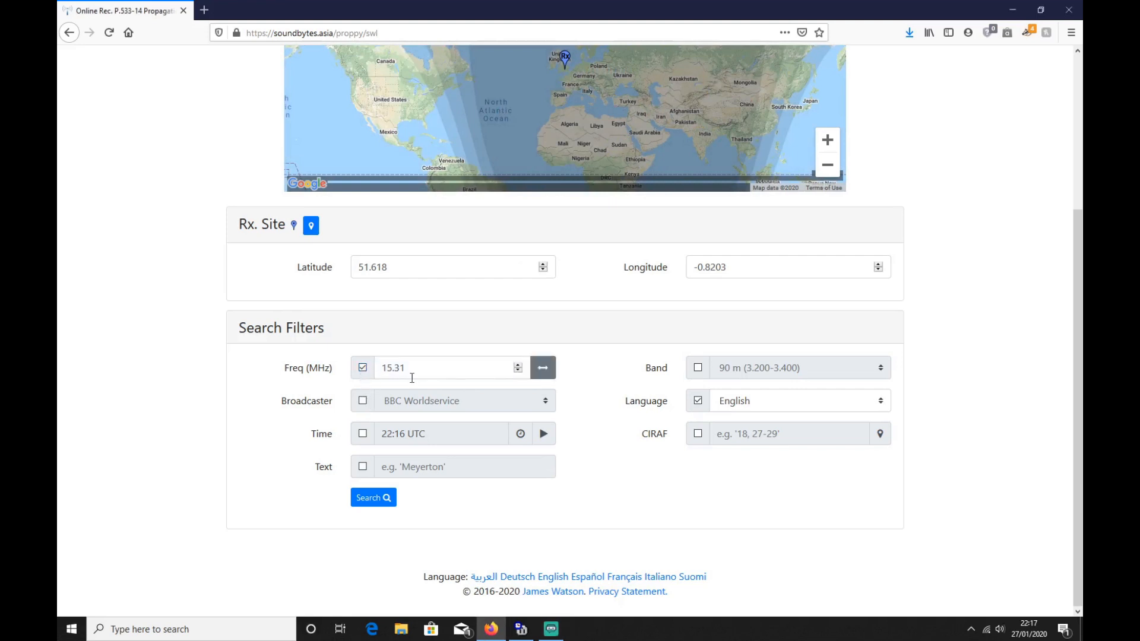
{"action": "left_click", "coordinate": [363, 401]}
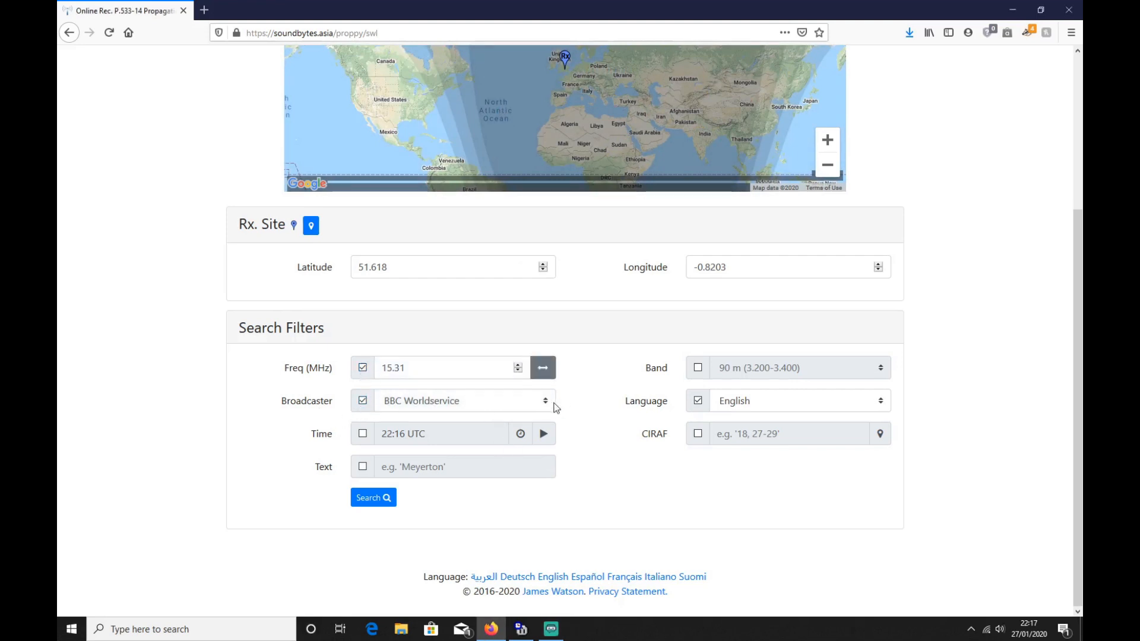
{"action": "left_click", "coordinate": [518, 400]}
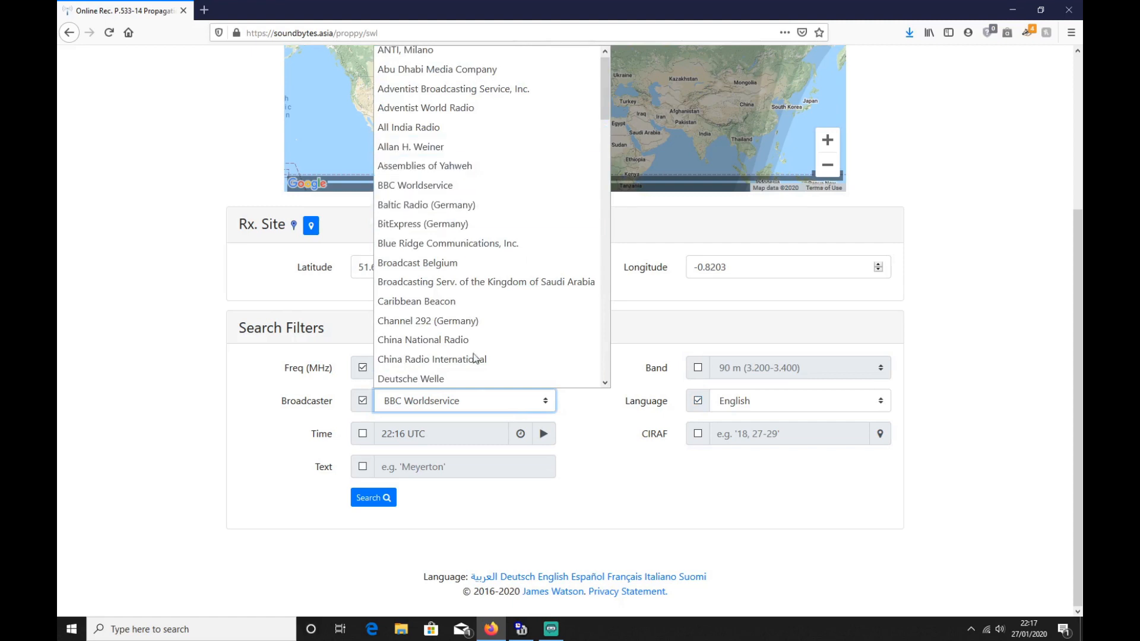
{"action": "left_click", "coordinate": [627, 495]}
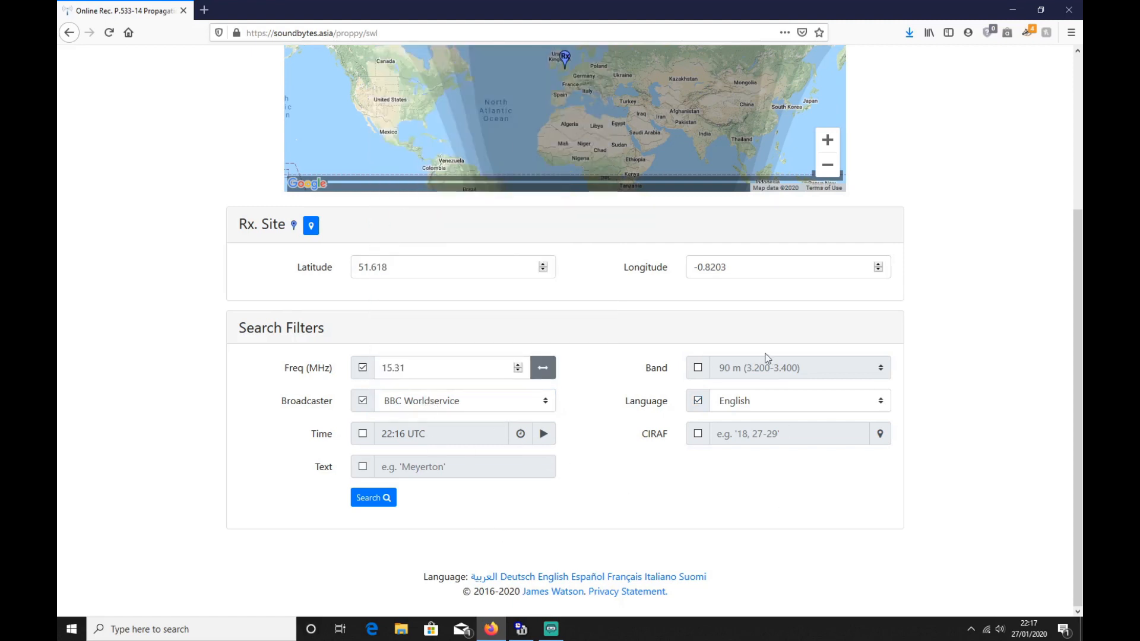
Step: Open the user manual, view its Area Predictions section from the table of contents, and go back
{"action": "scroll", "coordinate": [971, 310], "scroll_direction": "up", "scroll_amount": 3}
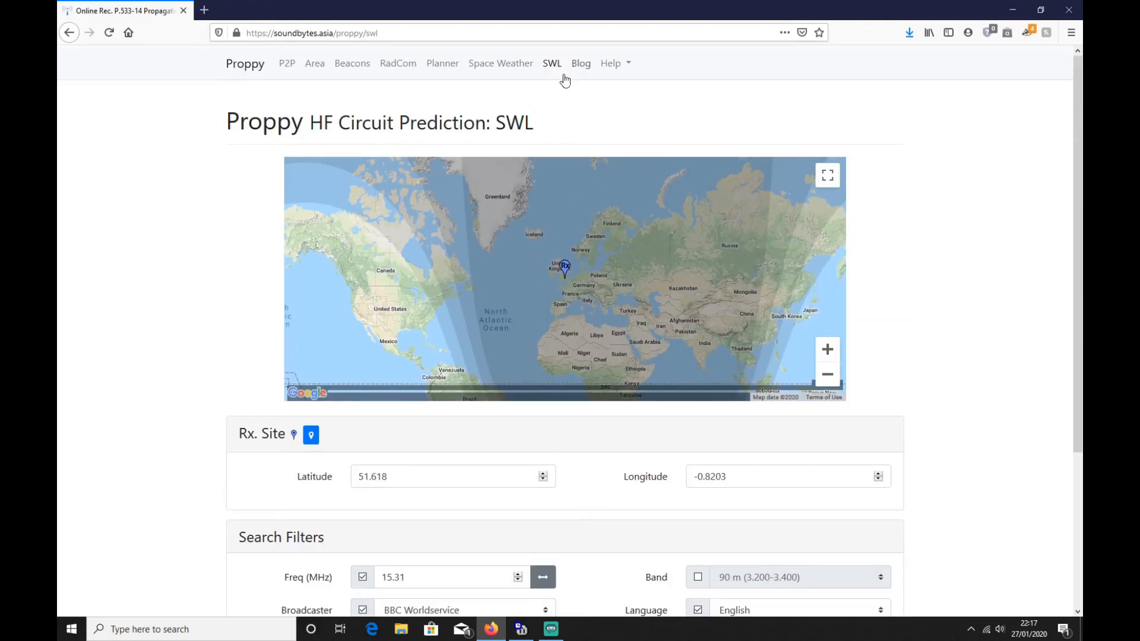
{"action": "left_click", "coordinate": [613, 64]}
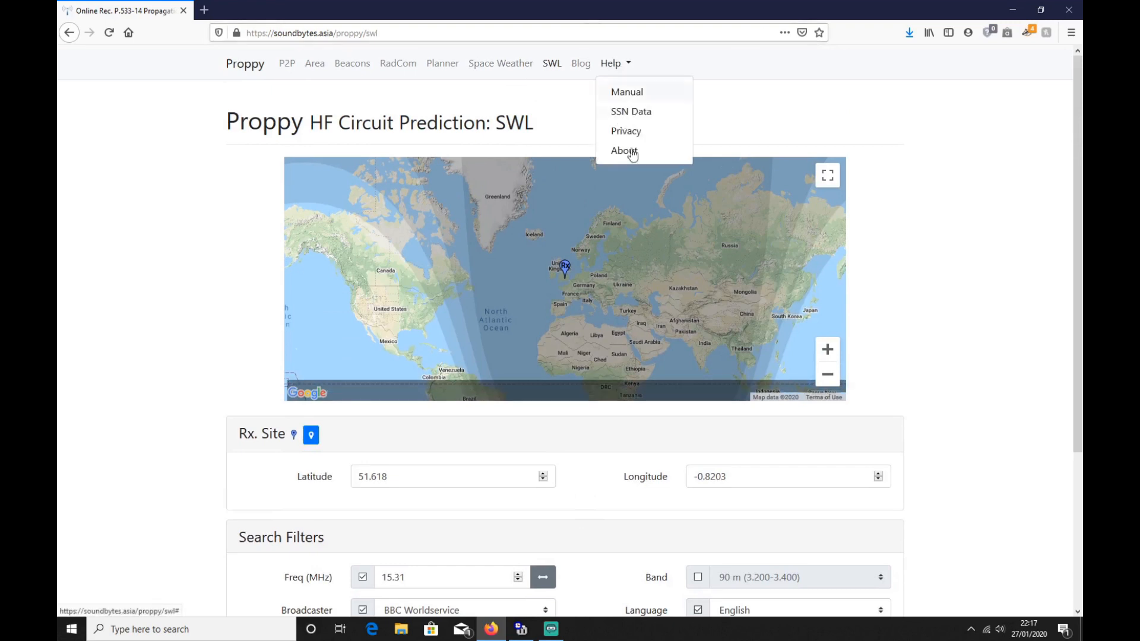
{"action": "left_click", "coordinate": [633, 93]}
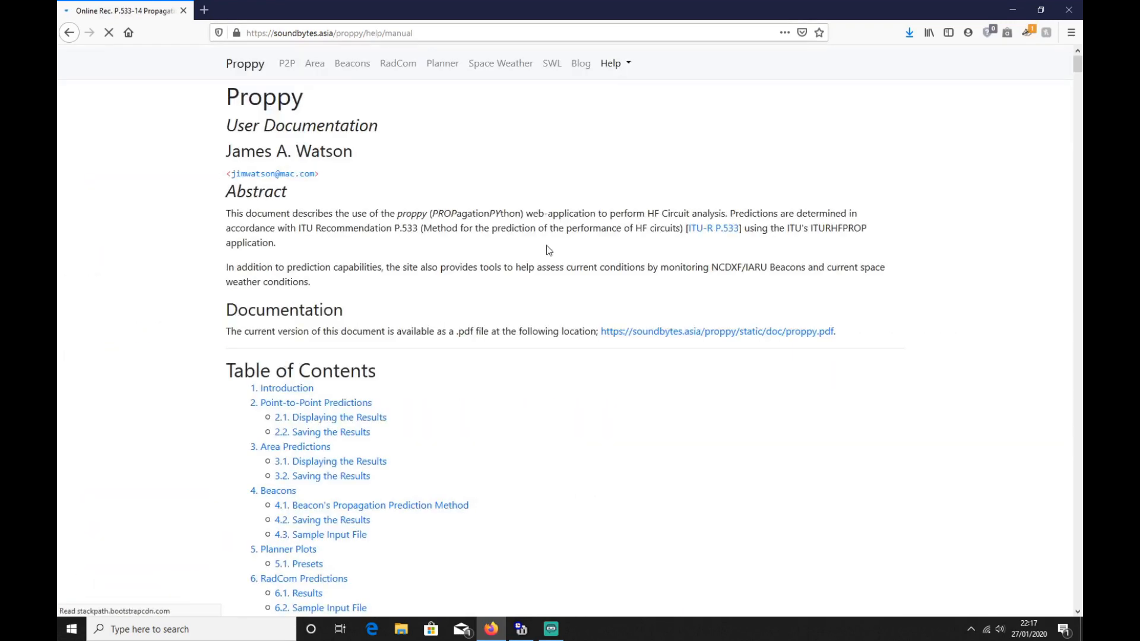
{"action": "scroll", "coordinate": [552, 362], "scroll_direction": "down", "scroll_amount": 4}
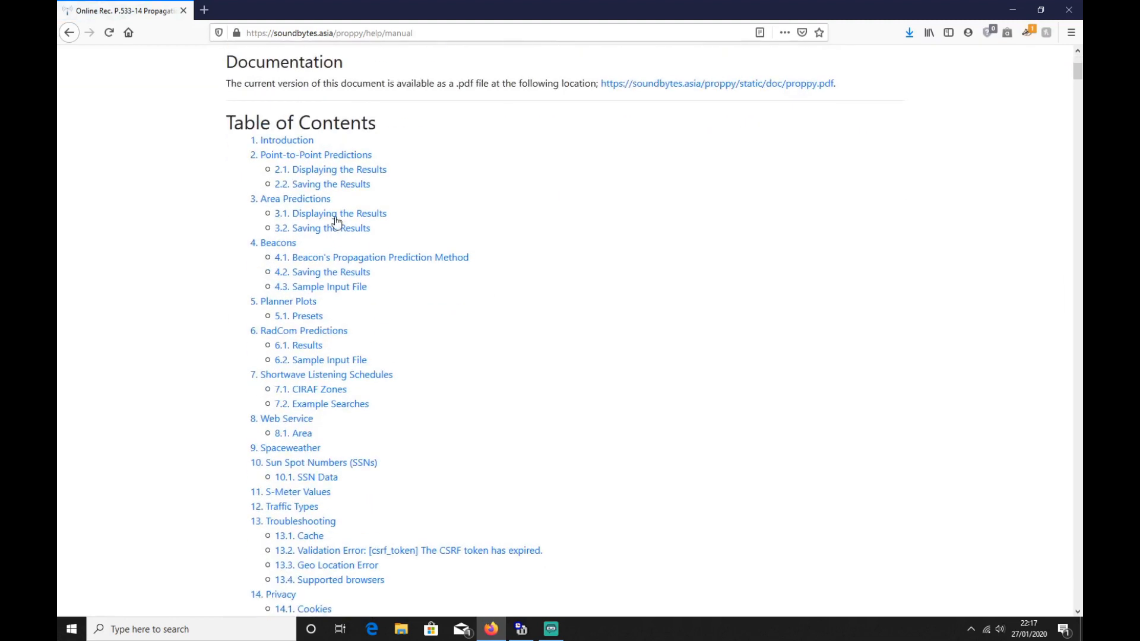
{"action": "left_click", "coordinate": [296, 199]}
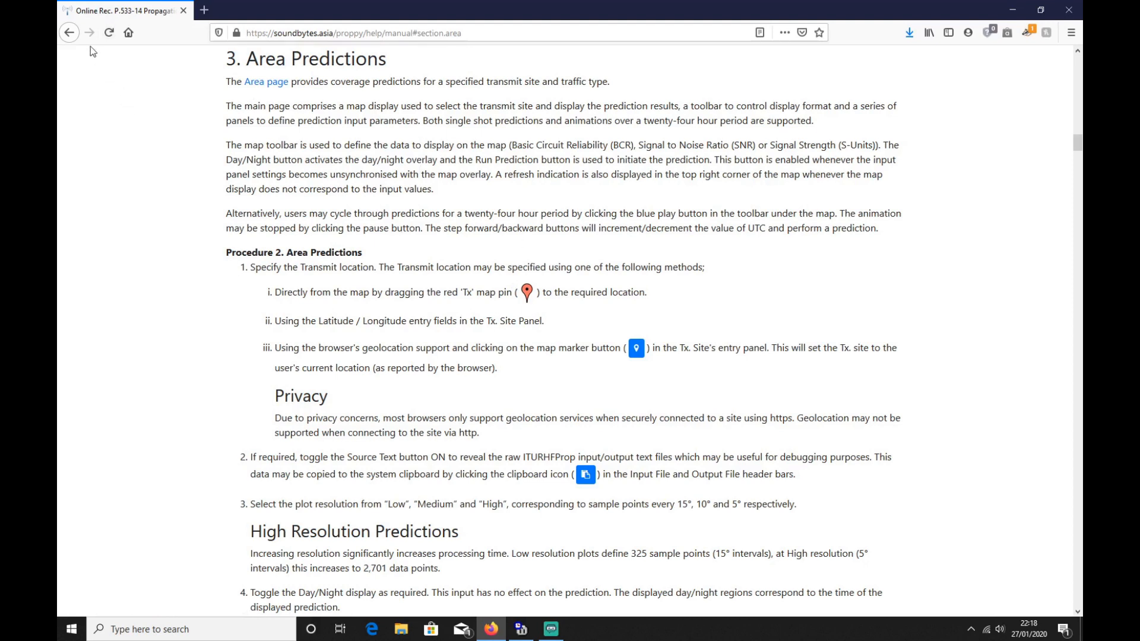
{"action": "left_click", "coordinate": [72, 35]}
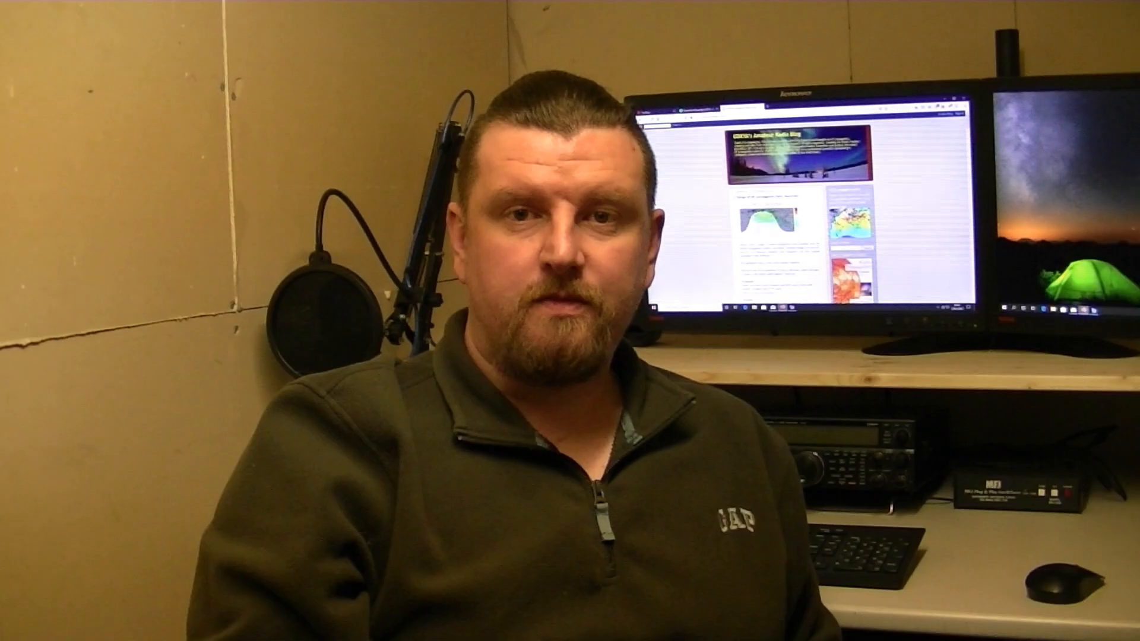